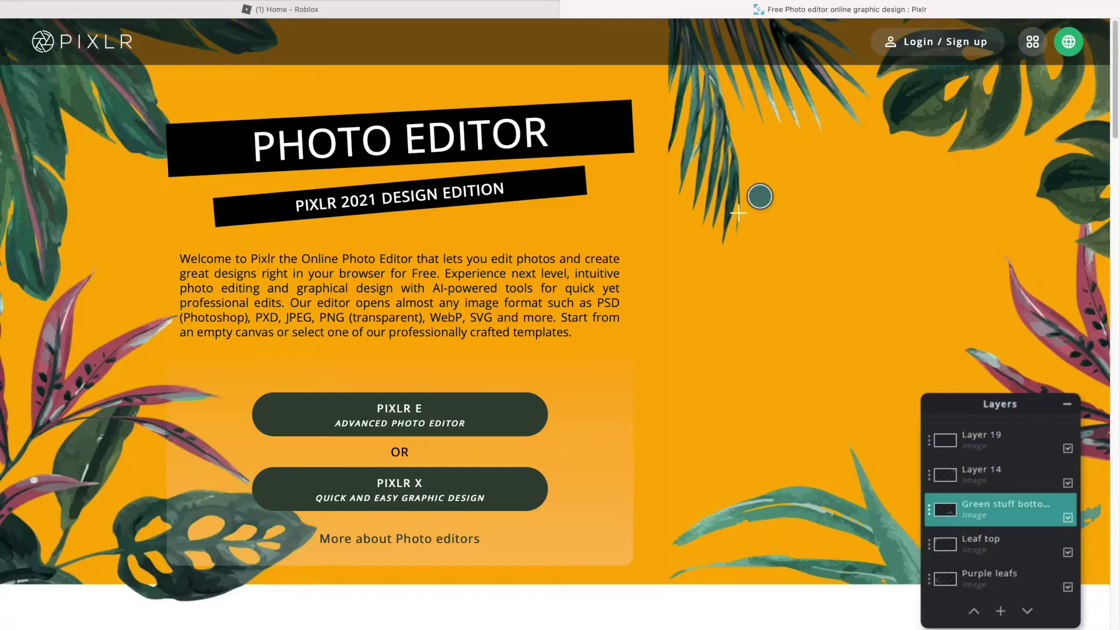
# Step: Launch the advanced photo editor Pixlr E
pyautogui.click(437, 422)
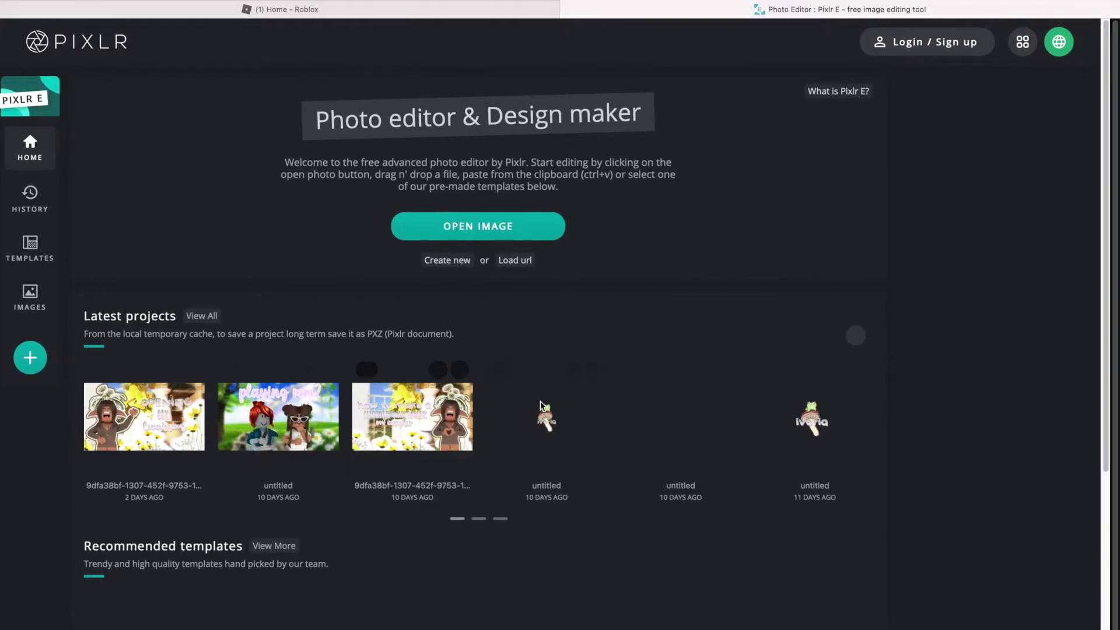
pyautogui.scroll(-1, 554, 409)
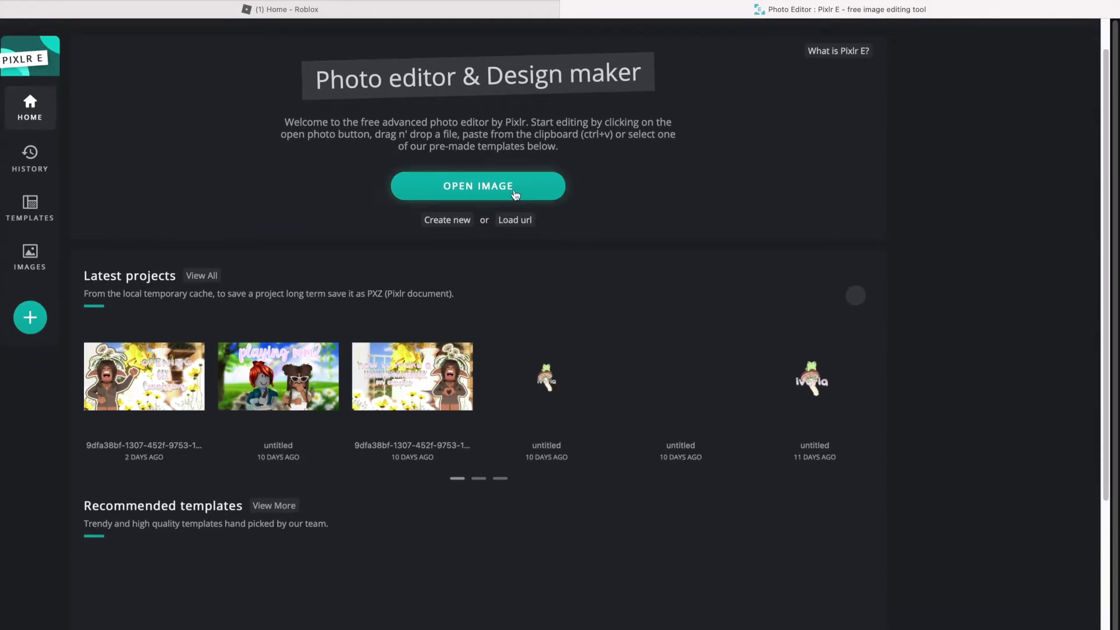
pyautogui.scroll(2, 516, 196)
pyautogui.scroll(-2, 522, 192)
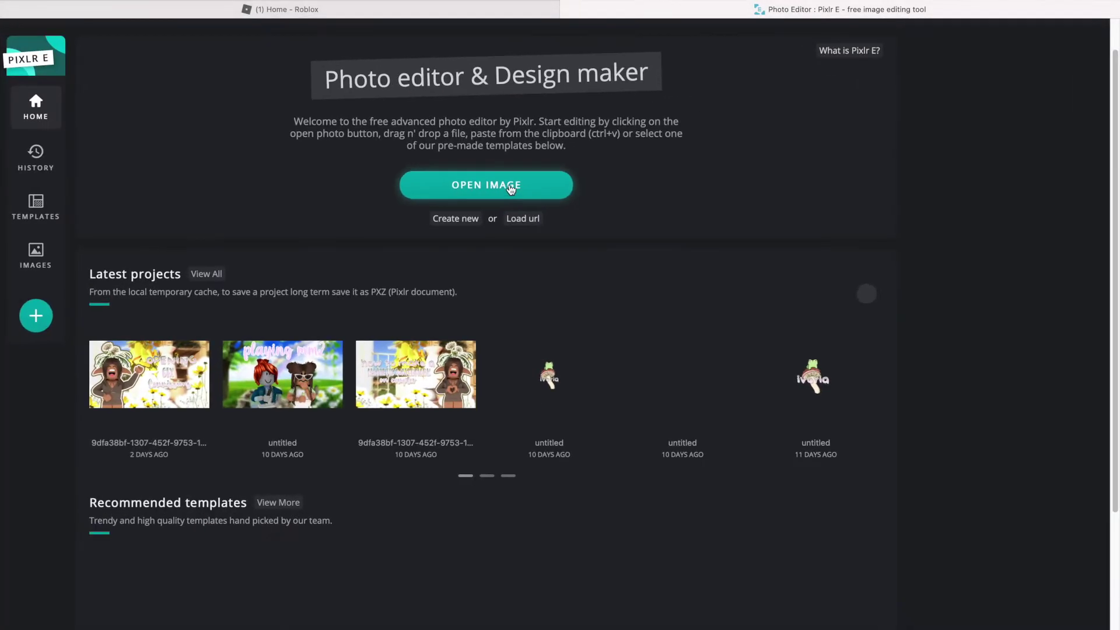
# Step: Open the image 9DFA38BF-1307-452F-9753-104BE9352059.JPEG from the Desktop folder as the background
pyautogui.click(510, 187)
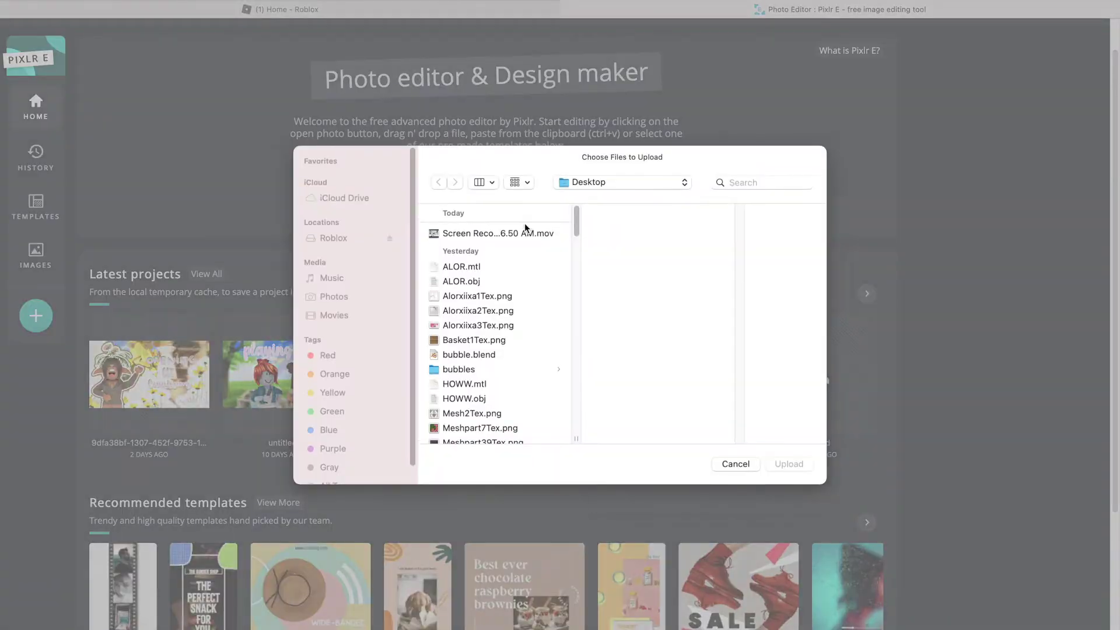
pyautogui.scroll(-10, 485, 340)
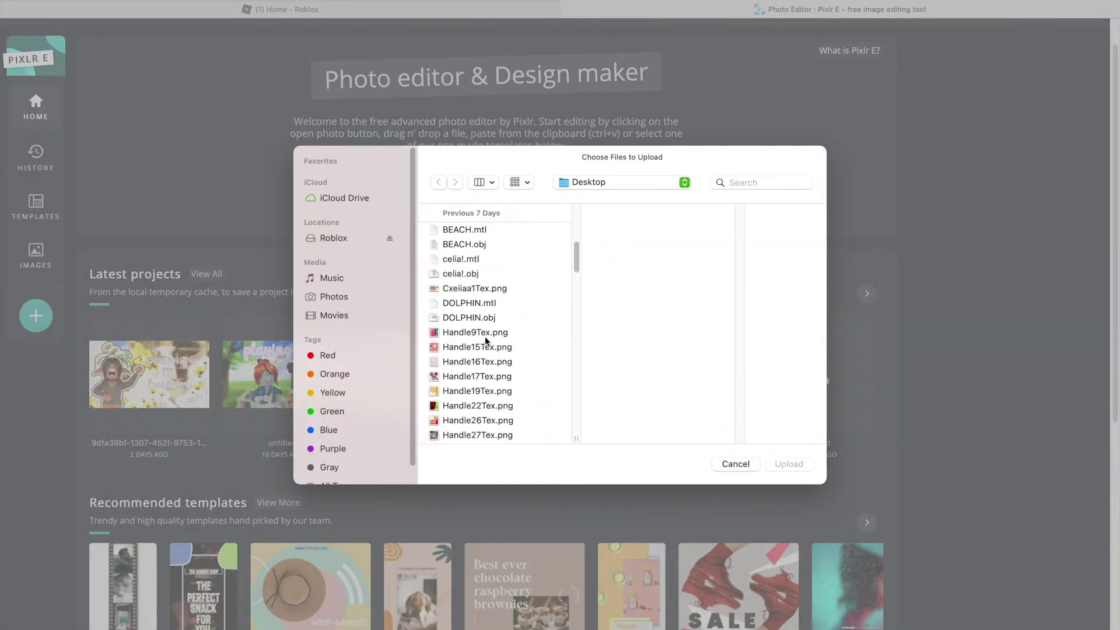
pyautogui.scroll(-3, 485, 342)
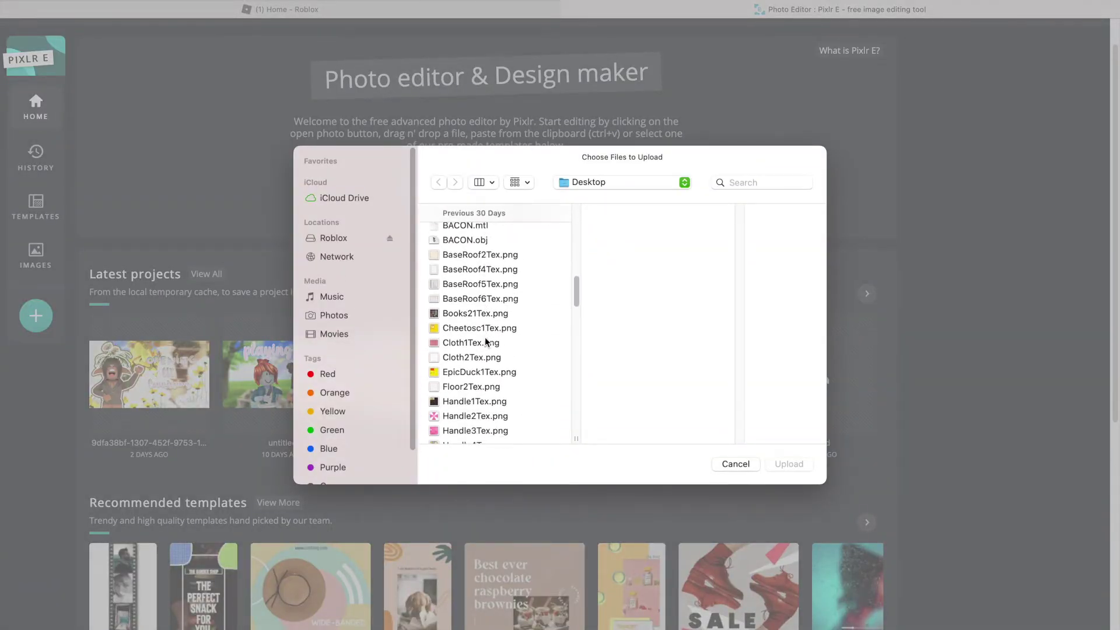
pyautogui.scroll(2, 484, 292)
pyautogui.click(483, 245)
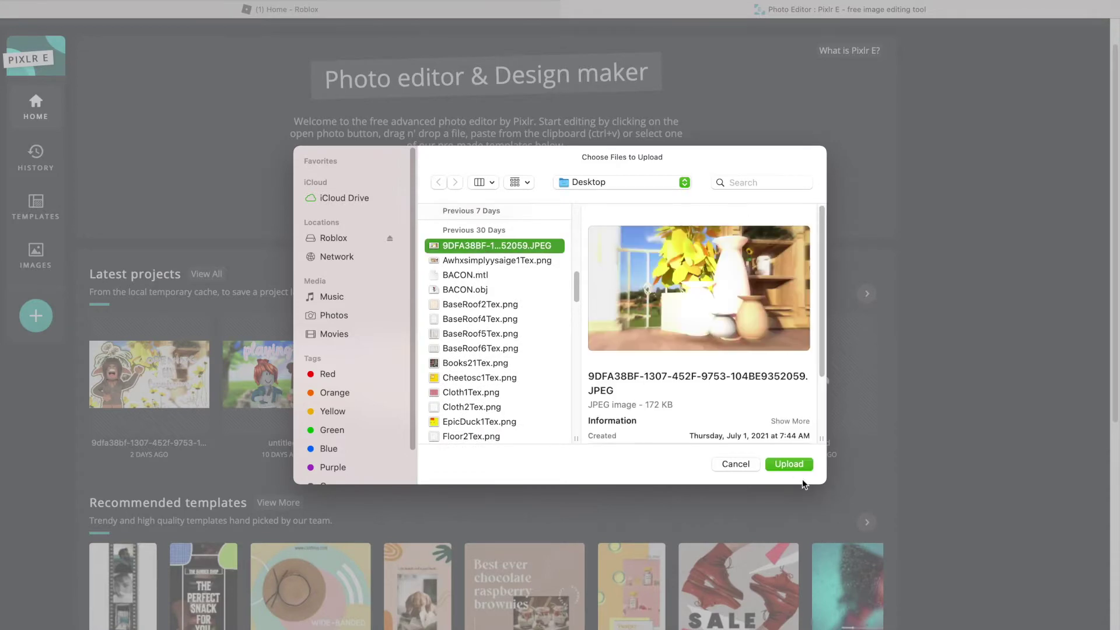
pyautogui.click(798, 468)
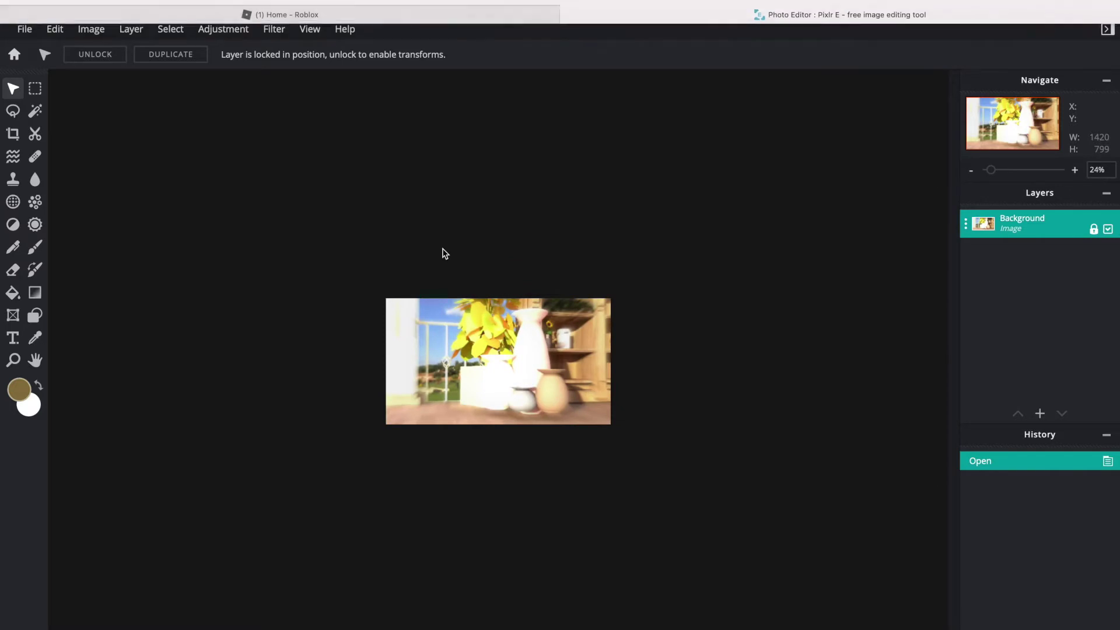
# Step: Bring mhm.png from the computer's desktop into the current document as a new layer above the background
pyautogui.scroll(5, 444, 253)
pyautogui.moveTo(59, 6)
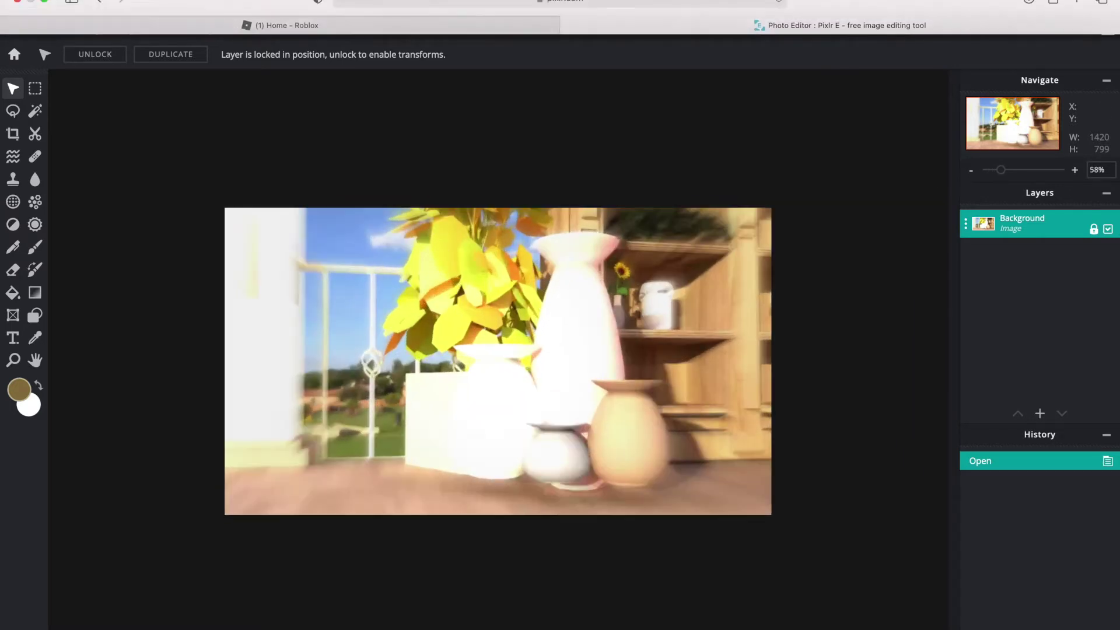
pyautogui.click(46, 2)
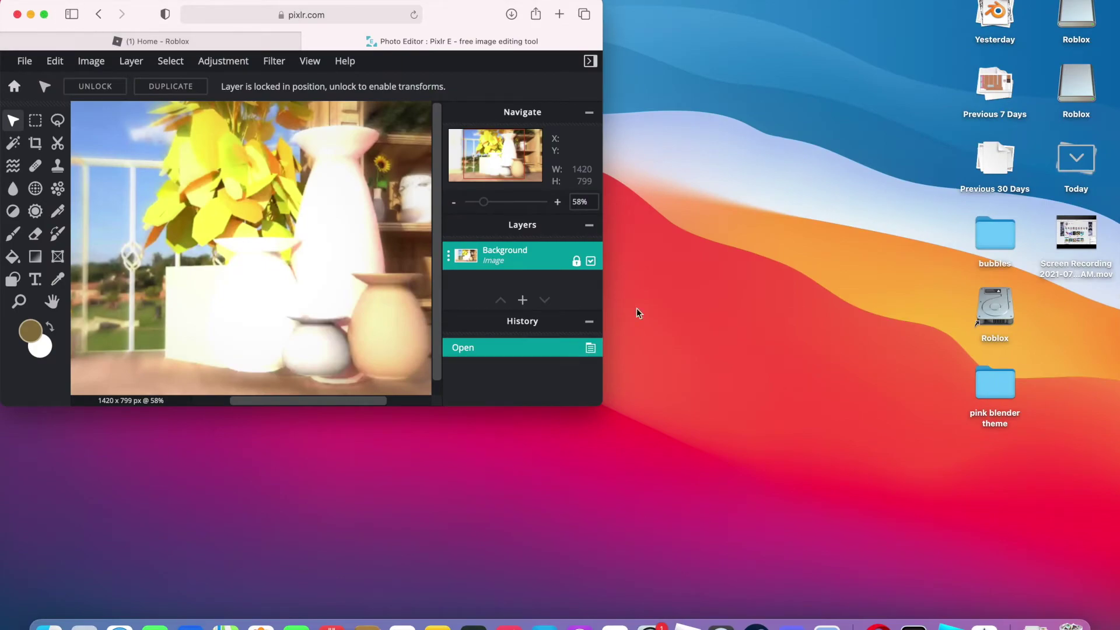
pyautogui.press('ctrl+super+f')
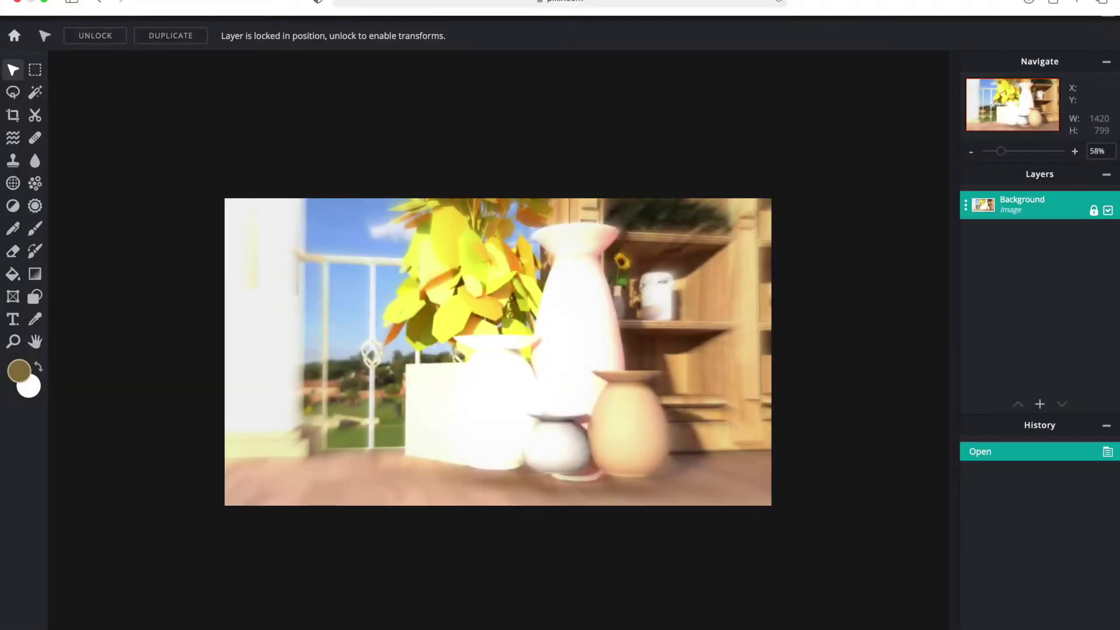
pyautogui.click(49, 4)
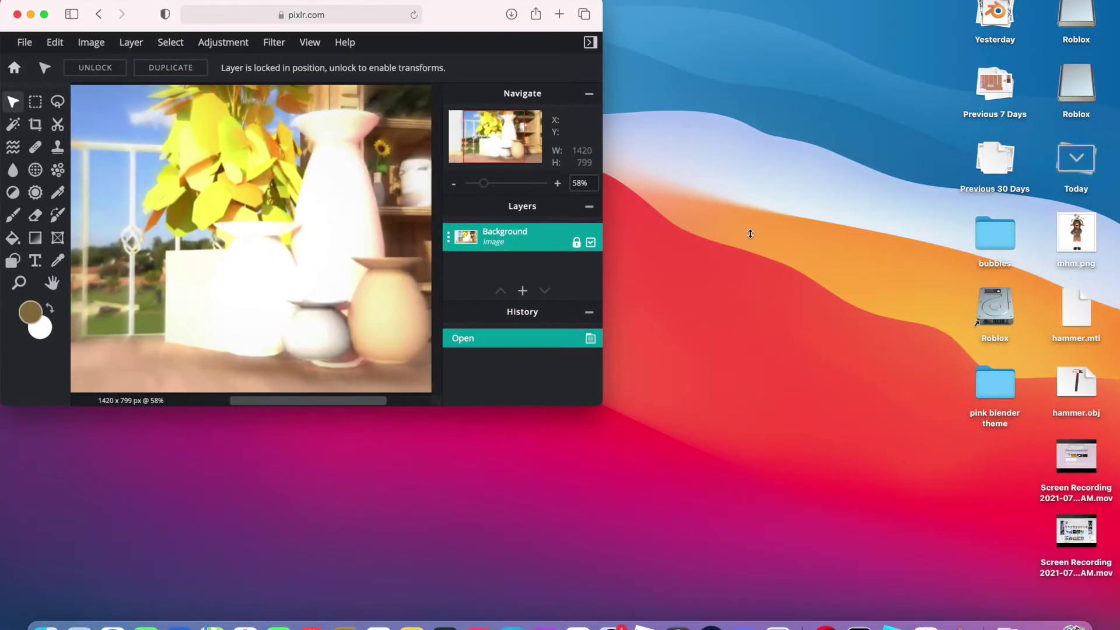
pyautogui.moveTo(1090, 234); pyautogui.dragTo(429, 207)
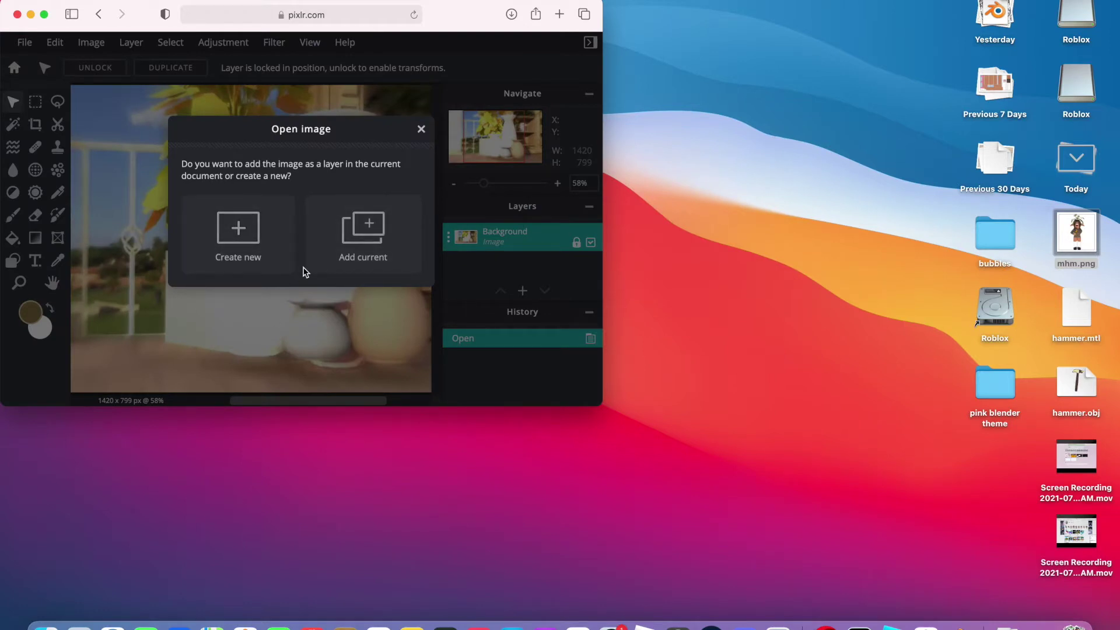
pyautogui.click(361, 244)
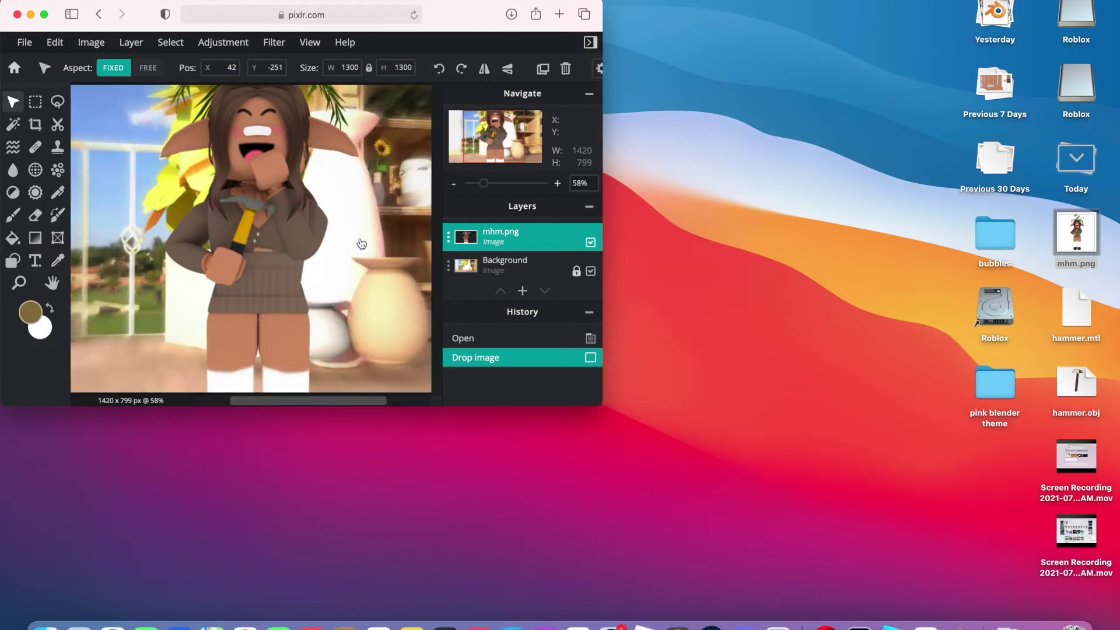
# Step: Return the editor to full screen, scale the mhm.png layer to about 975 × 975 px and move it to about X -275, Y 12
pyautogui.click(45, 16)
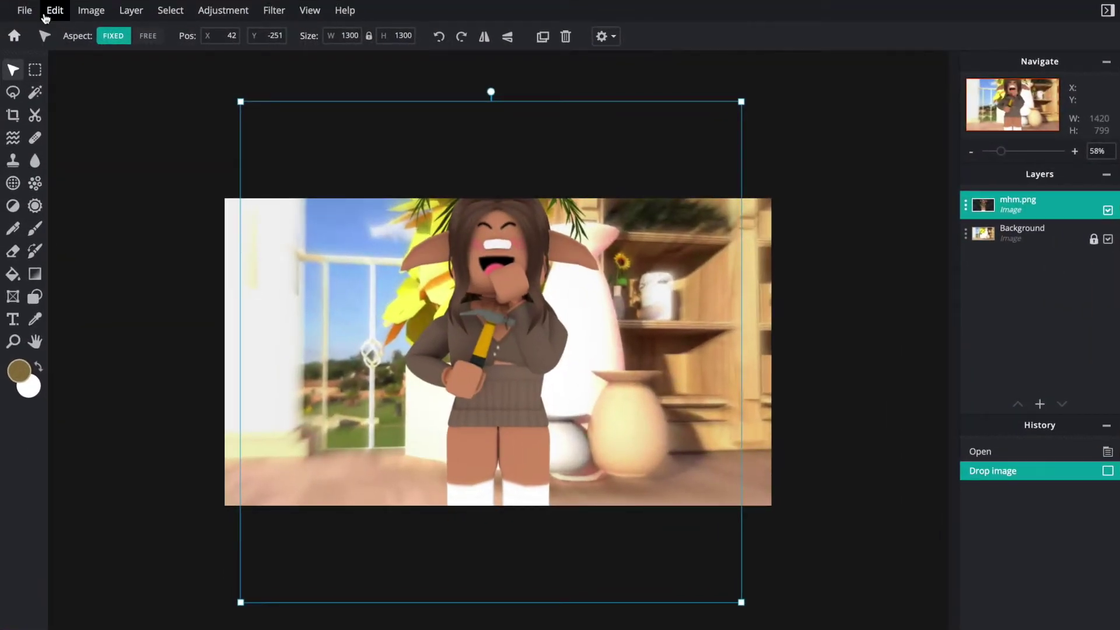
pyautogui.moveTo(742, 102); pyautogui.dragTo(618, 173)
pyautogui.moveTo(428, 394); pyautogui.dragTo(302, 371)
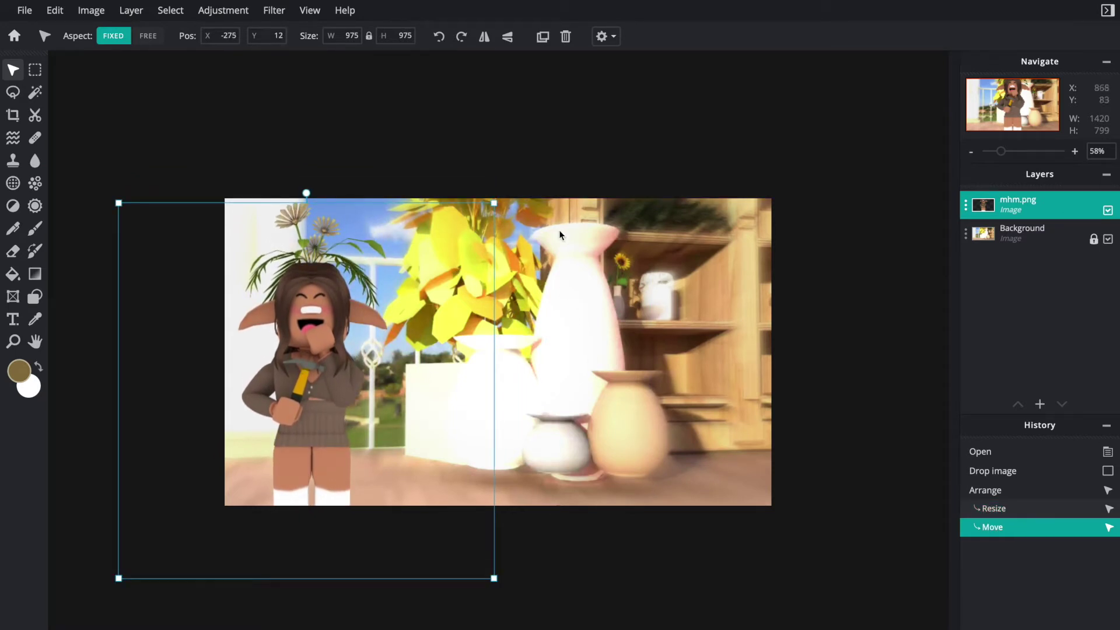
# Step: Apply a white outer glow to the character with size 15 px, feather 50% and opacity 100%
pyautogui.click(273, 10)
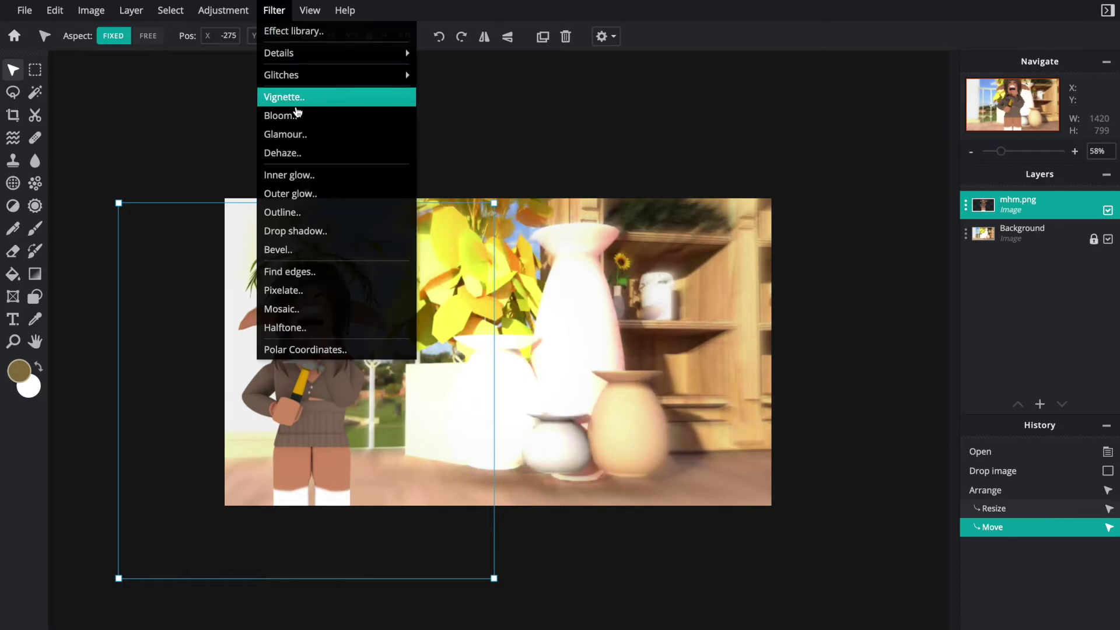
pyautogui.click(333, 204)
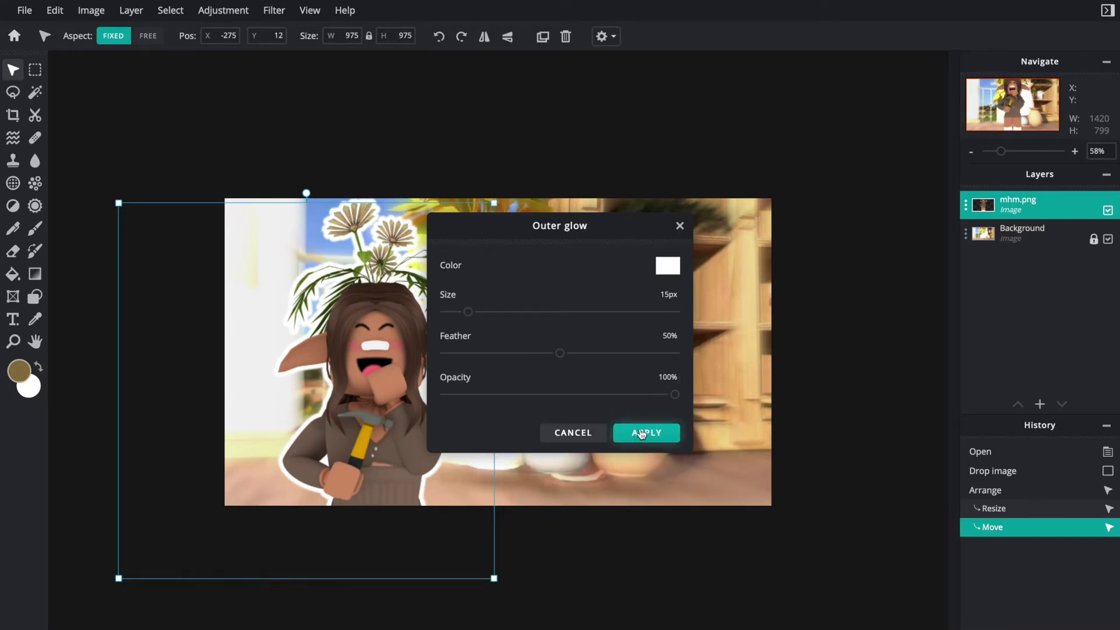
pyautogui.click(626, 435)
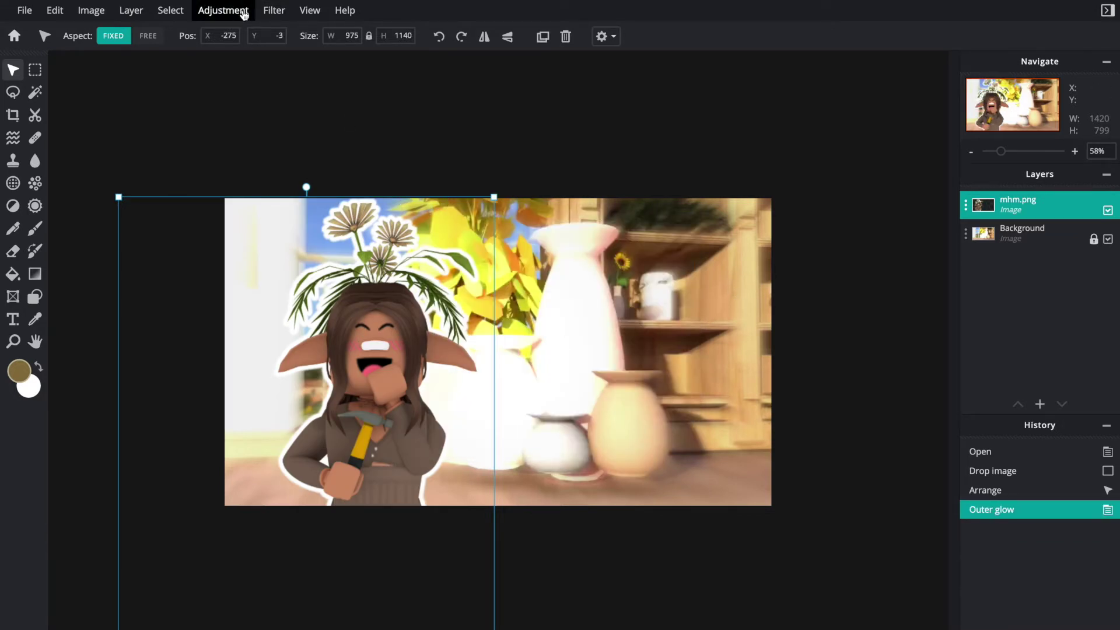
# Step: Add a brown outline around the character's glow with size 10 and opacity 100%
pyautogui.click(283, 12)
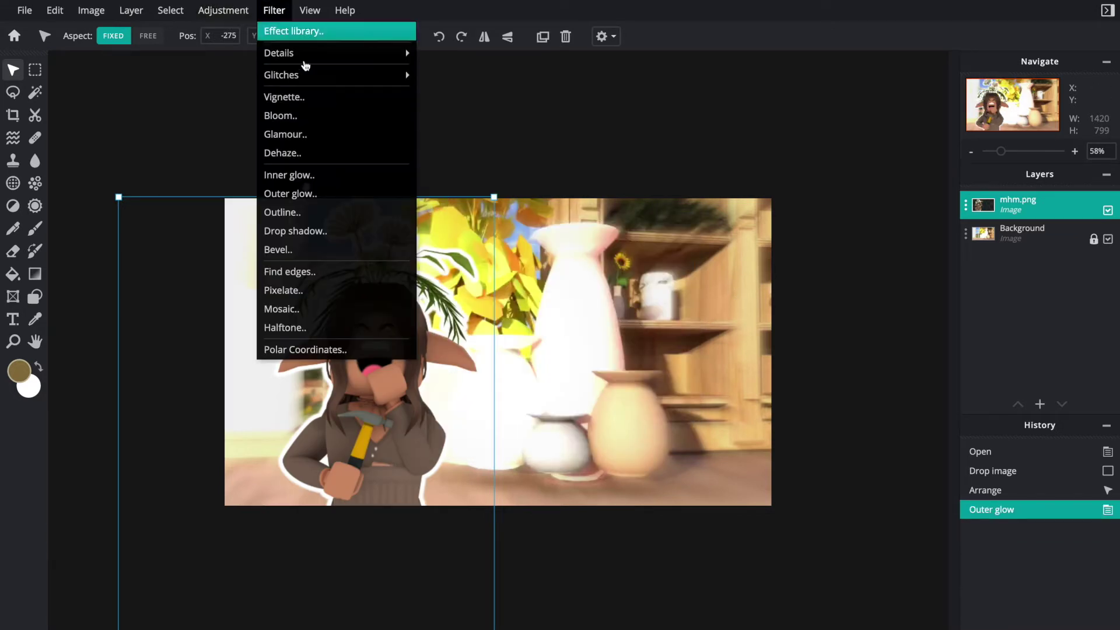
pyautogui.click(310, 216)
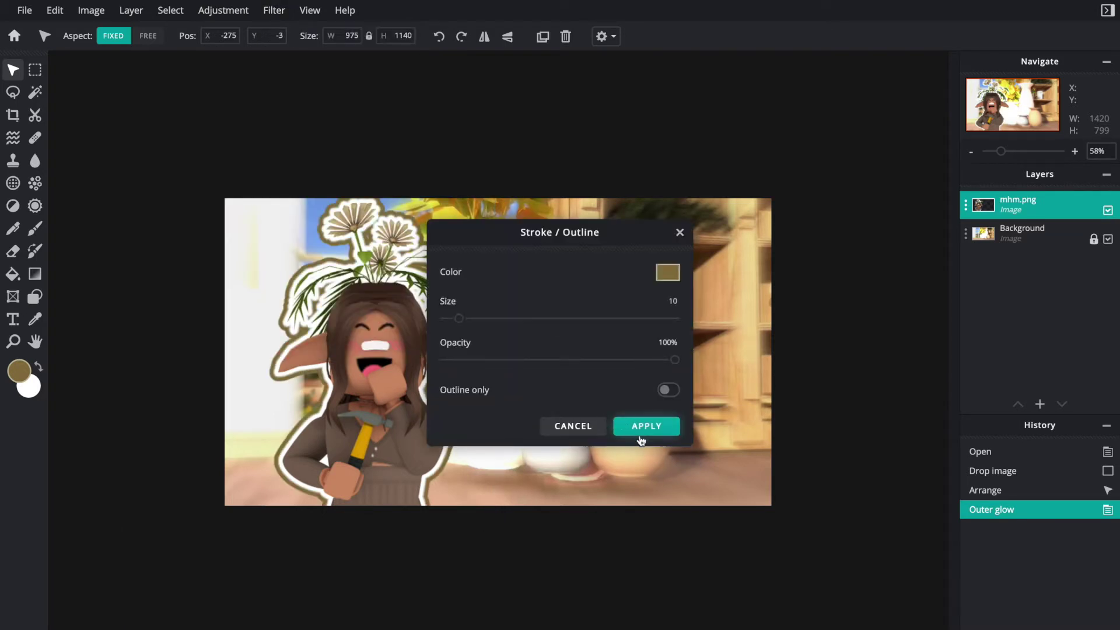
pyautogui.click(647, 427)
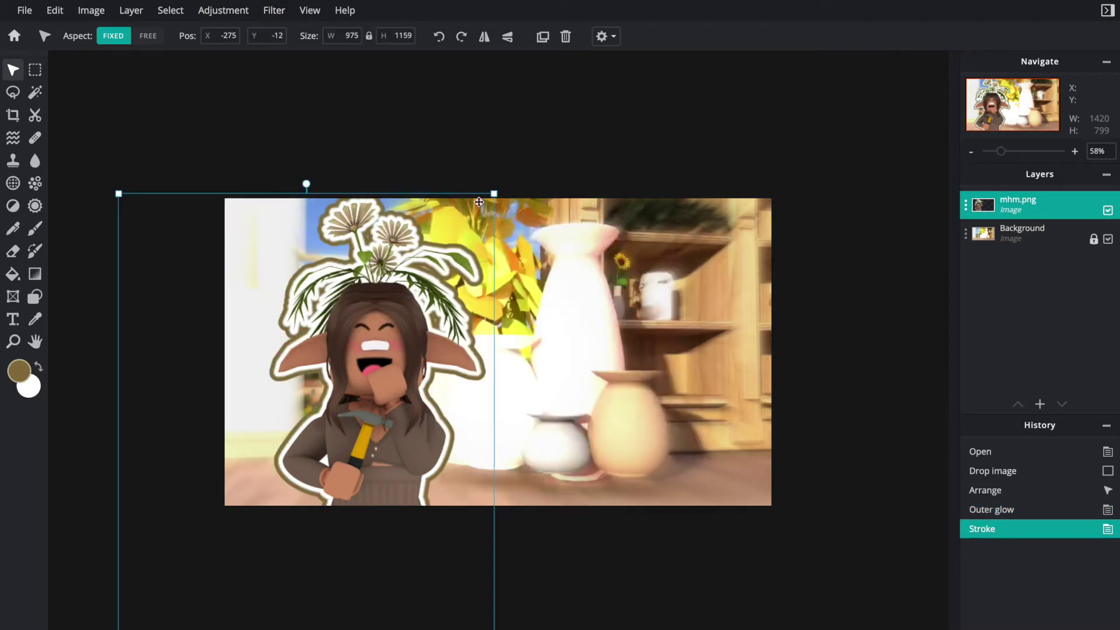
# Step: Shrink the mhm.png layer to about 710 × 844 px and place it at about X -251, Y 11
pyautogui.moveTo(494, 194); pyautogui.dragTo(494, 354)
pyautogui.moveTo(118, 604); pyautogui.dragTo(225, 613)
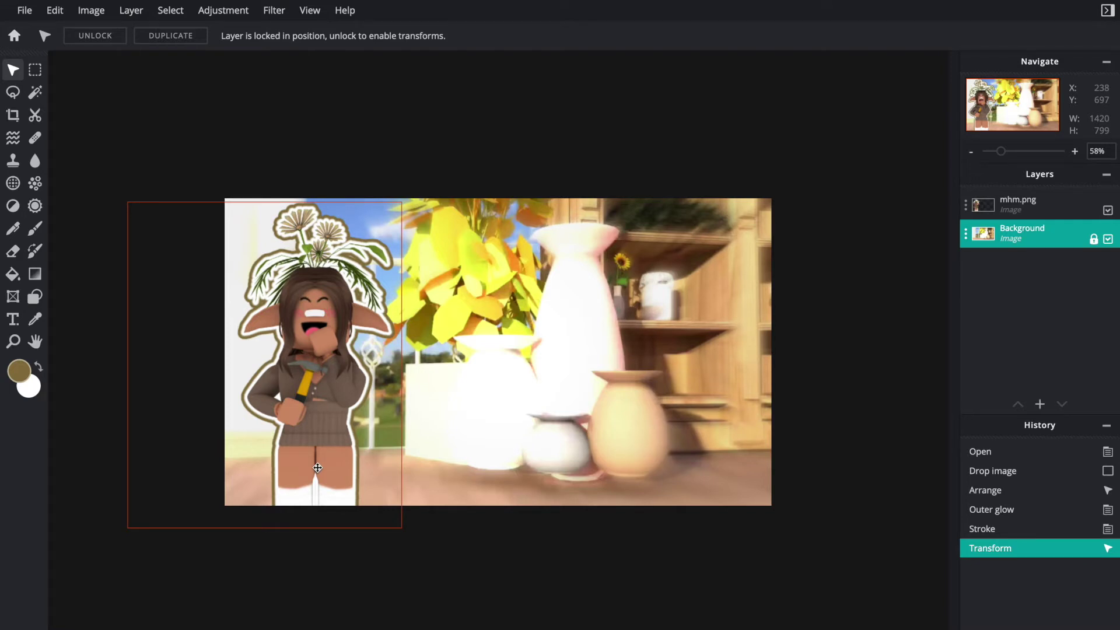
pyautogui.click(317, 468)
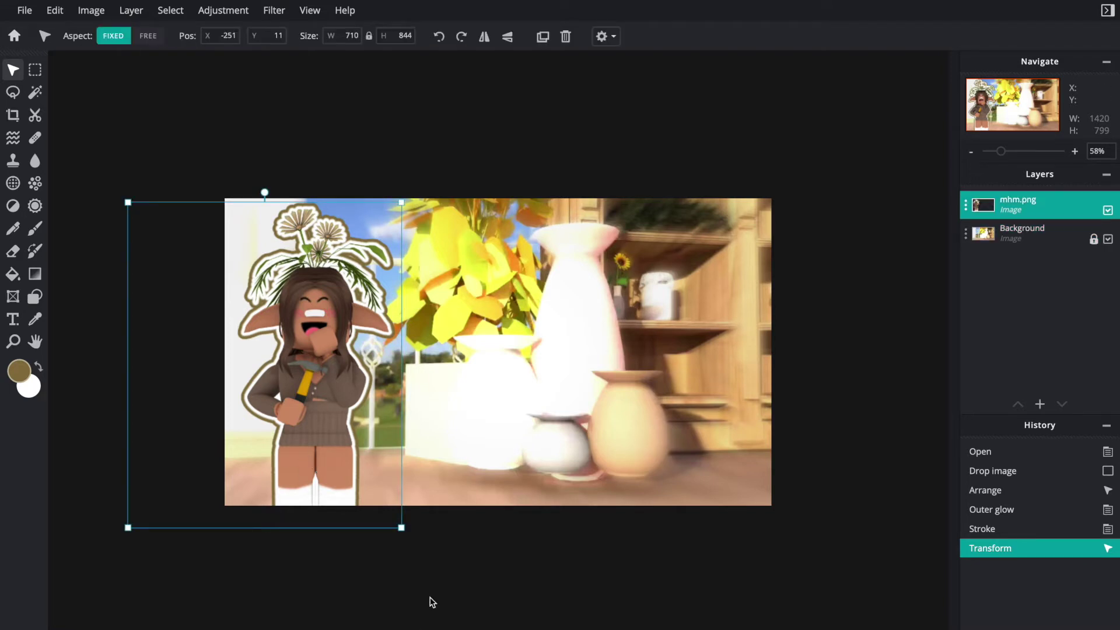
# Step: Add a text layer reading "how i" across the middle of the image in the Babydoll font
pyautogui.click(13, 323)
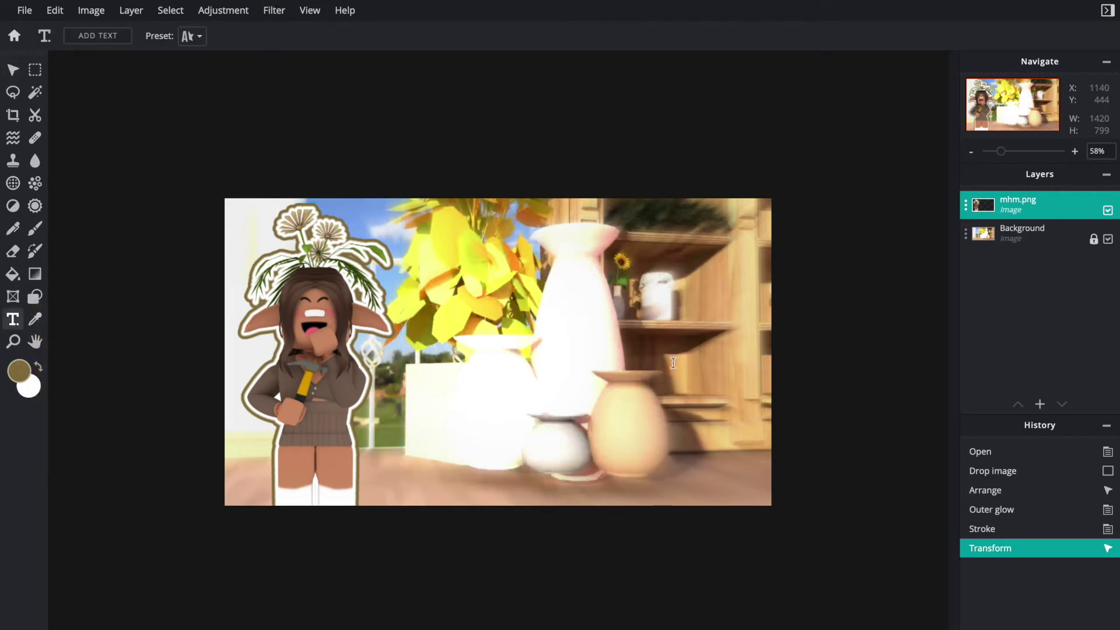
pyautogui.click(576, 353)
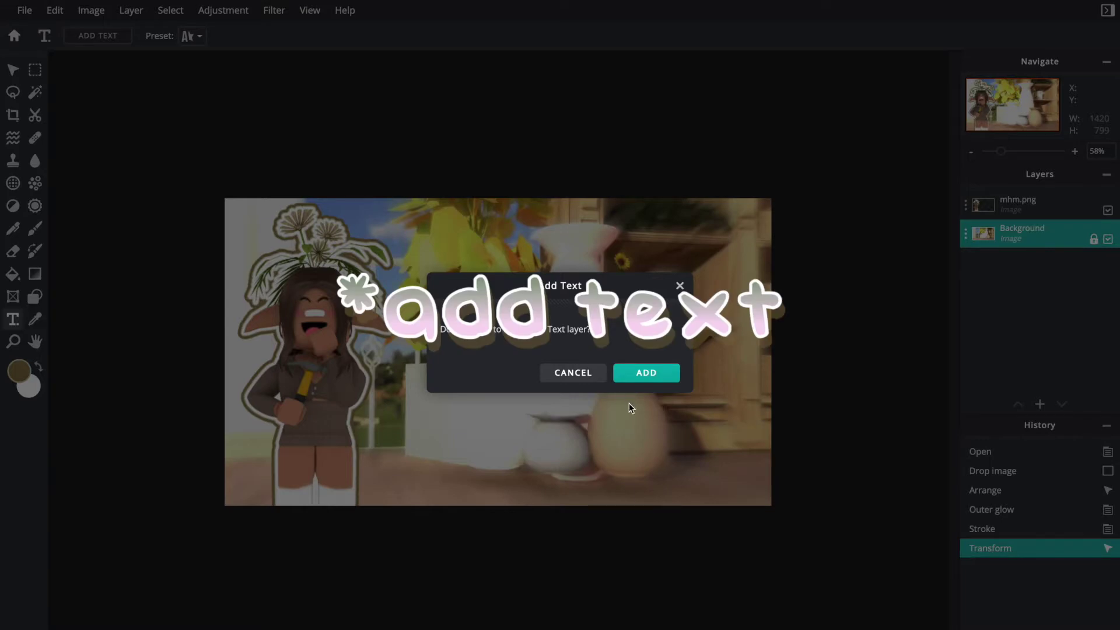
pyautogui.click(659, 372)
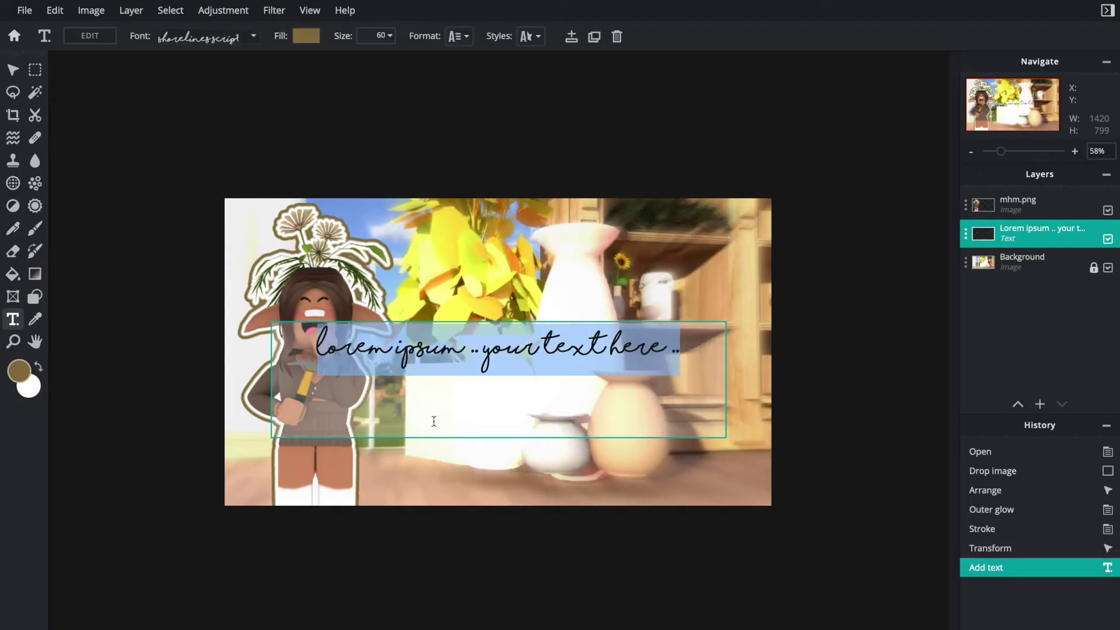
pyautogui.press('BackSpace')
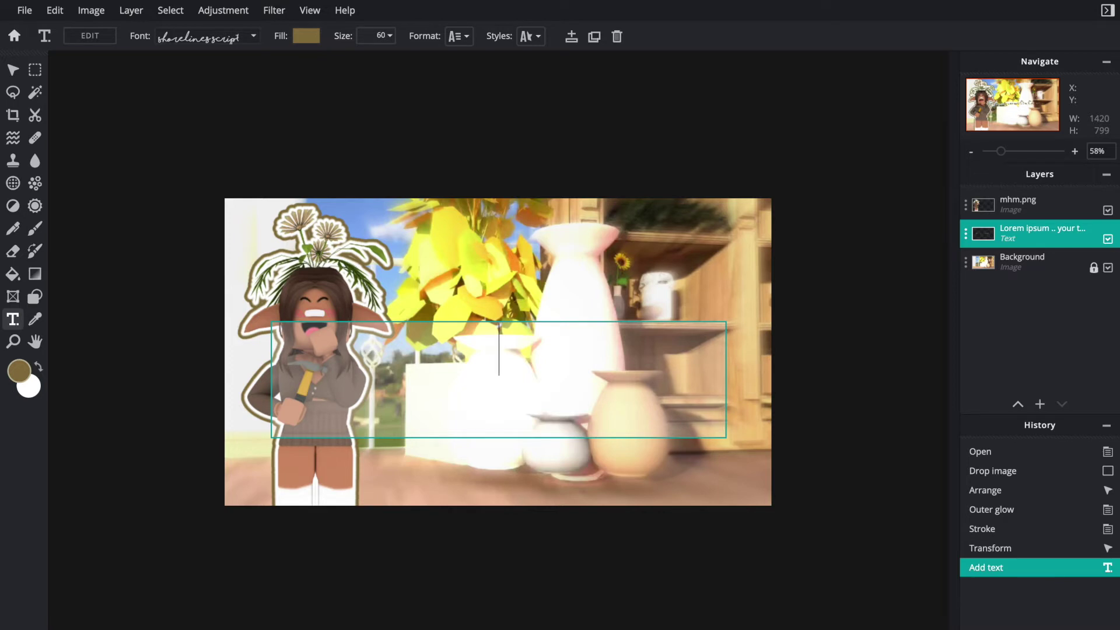
pyautogui.write('how i')
pyautogui.click(208, 36)
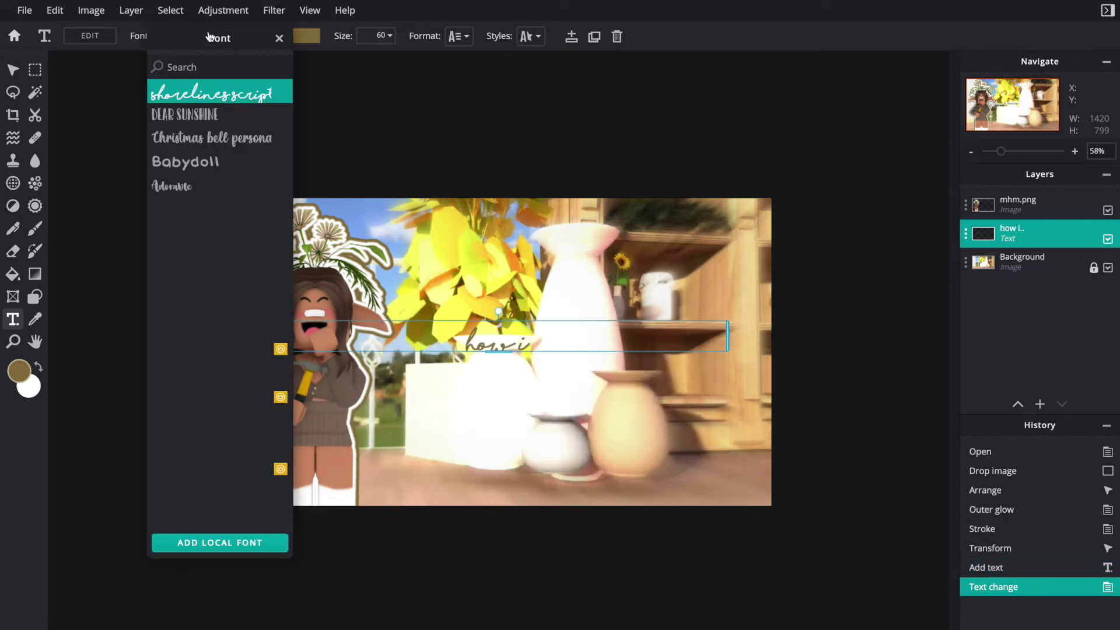
pyautogui.click(207, 158)
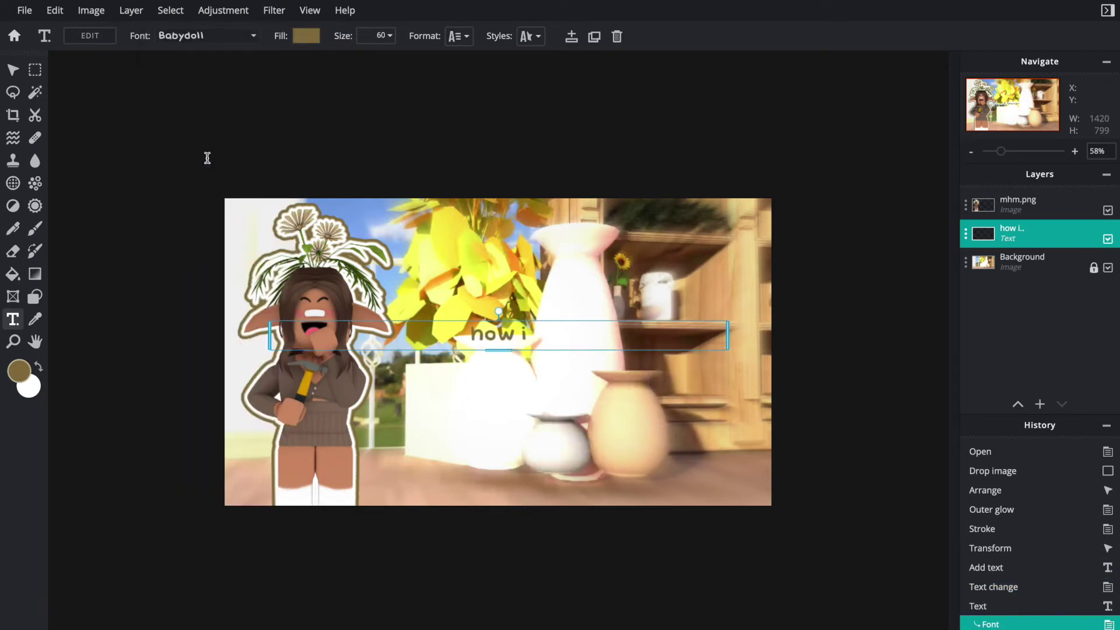
# Step: Give the "how i" text a linear gradient fill whose first colour stop is the saved green swatch
pyautogui.click(307, 37)
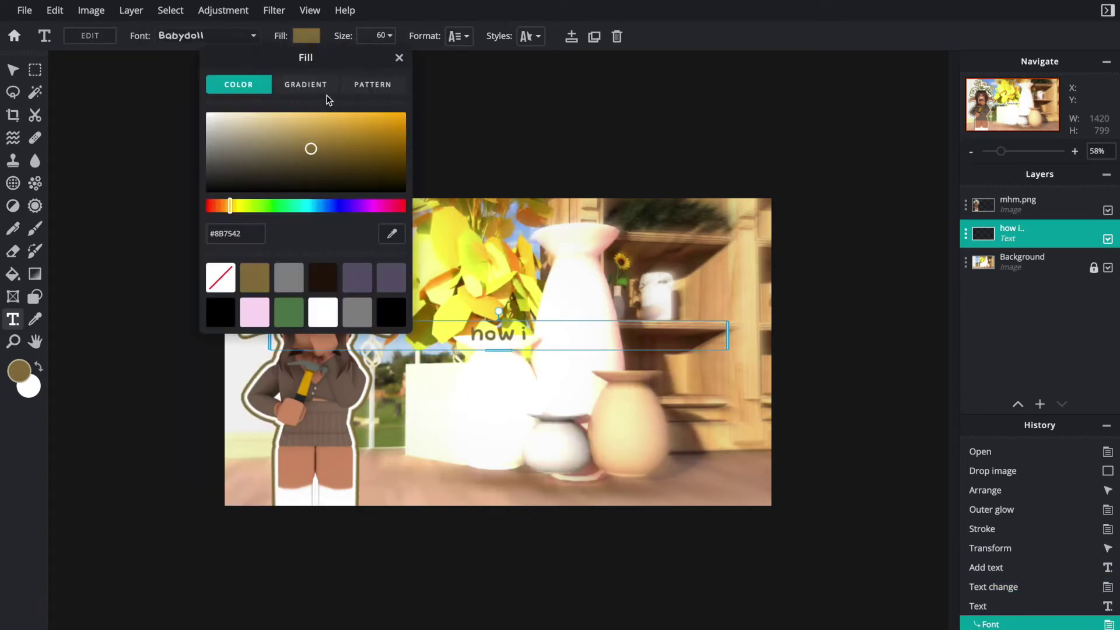
pyautogui.click(306, 83)
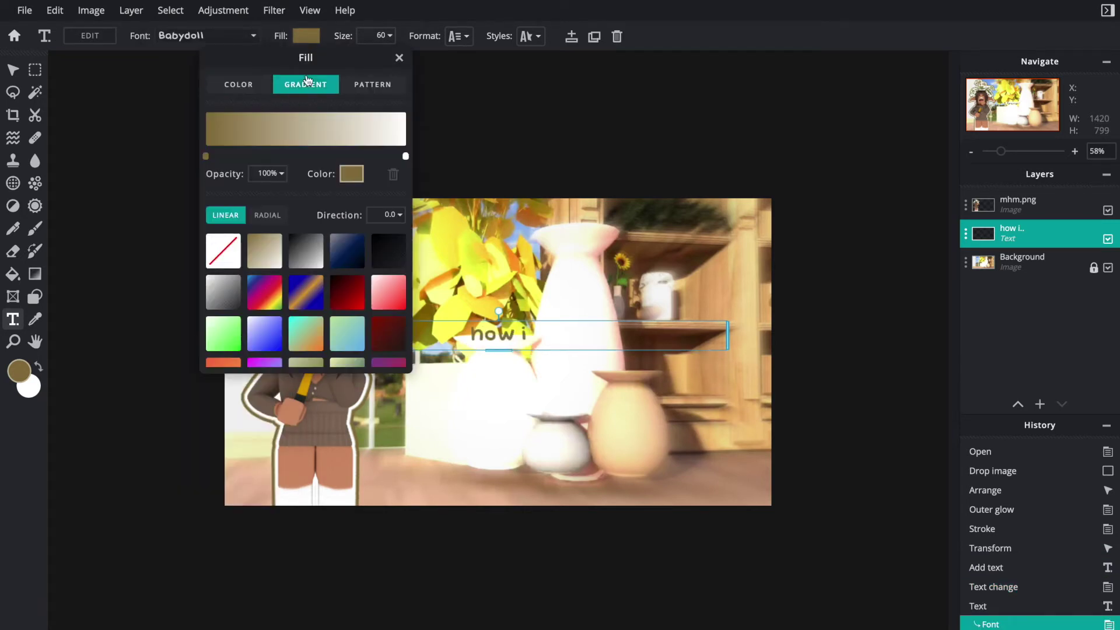
pyautogui.click(352, 175)
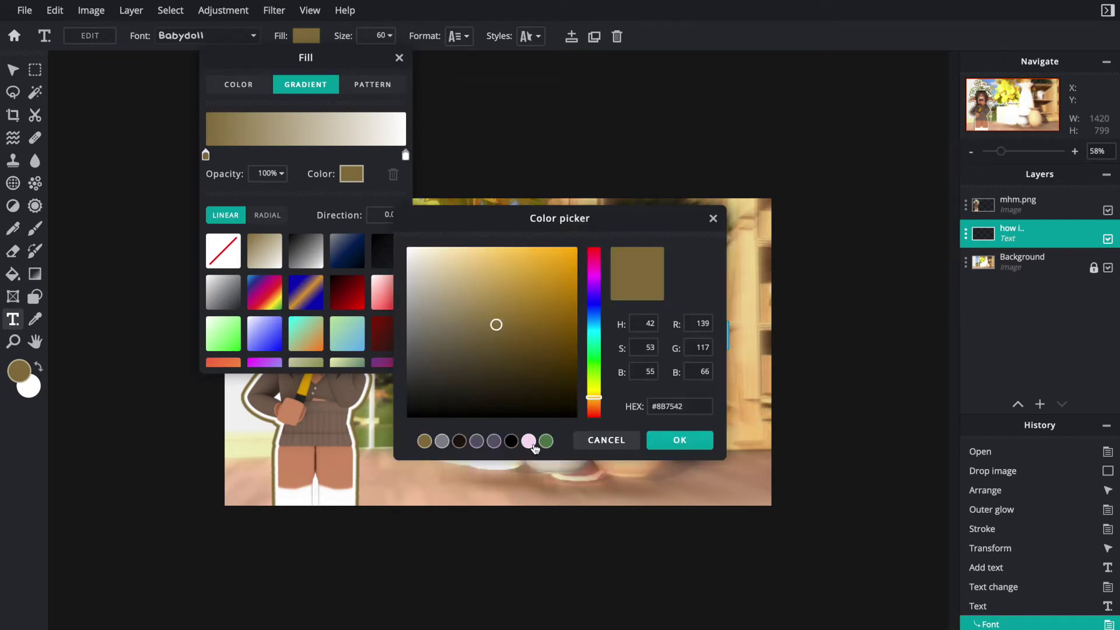
pyautogui.click(545, 441)
pyautogui.click(688, 443)
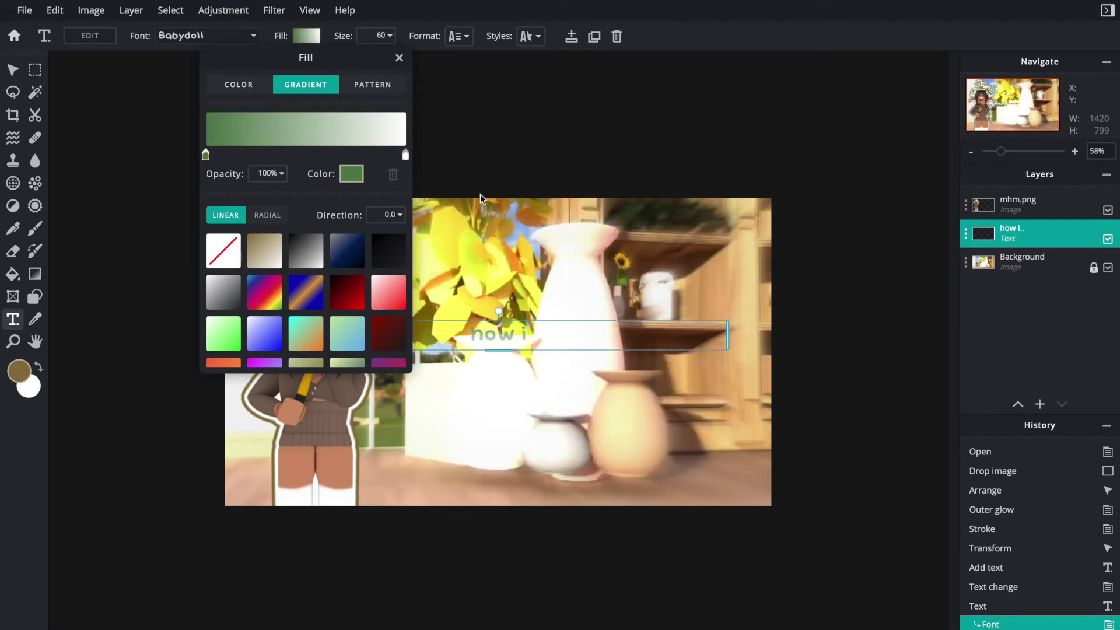
# Step: Set the gradient's white end stop to the saved light pink swatch (#F9DBF2) and move it to about the middle of the gradient
pyautogui.click(405, 155)
pyautogui.click(353, 175)
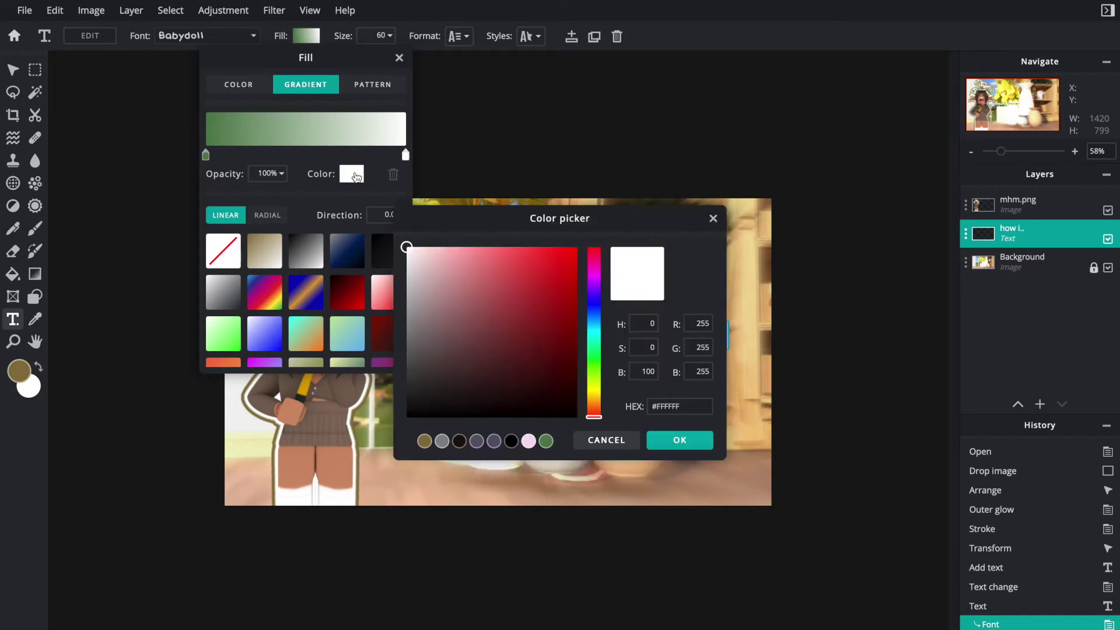
pyautogui.click(529, 441)
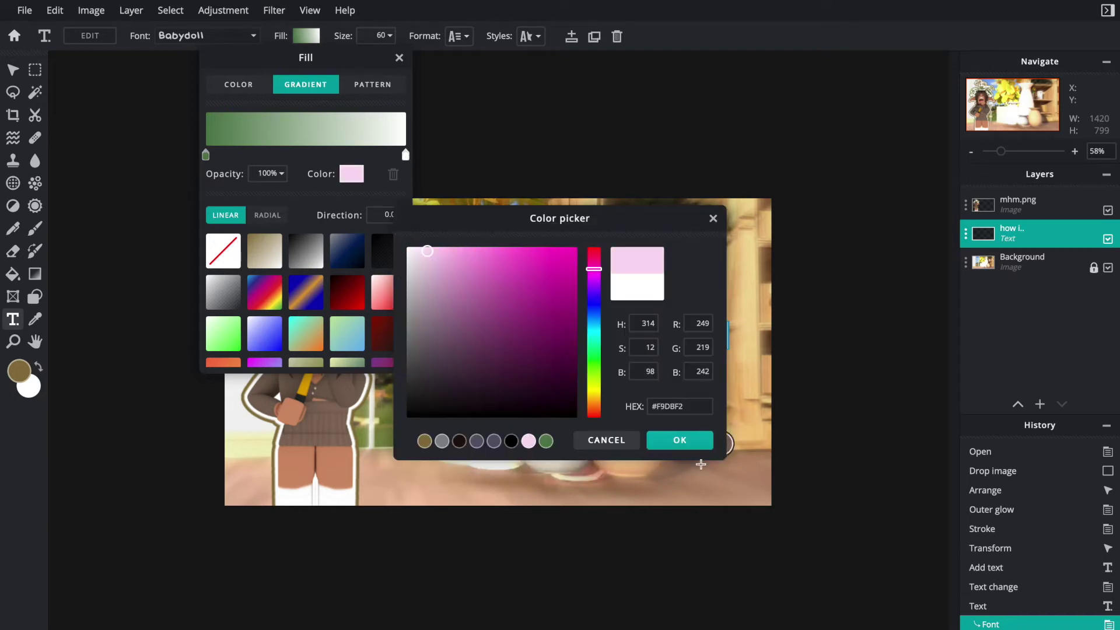
pyautogui.click(680, 441)
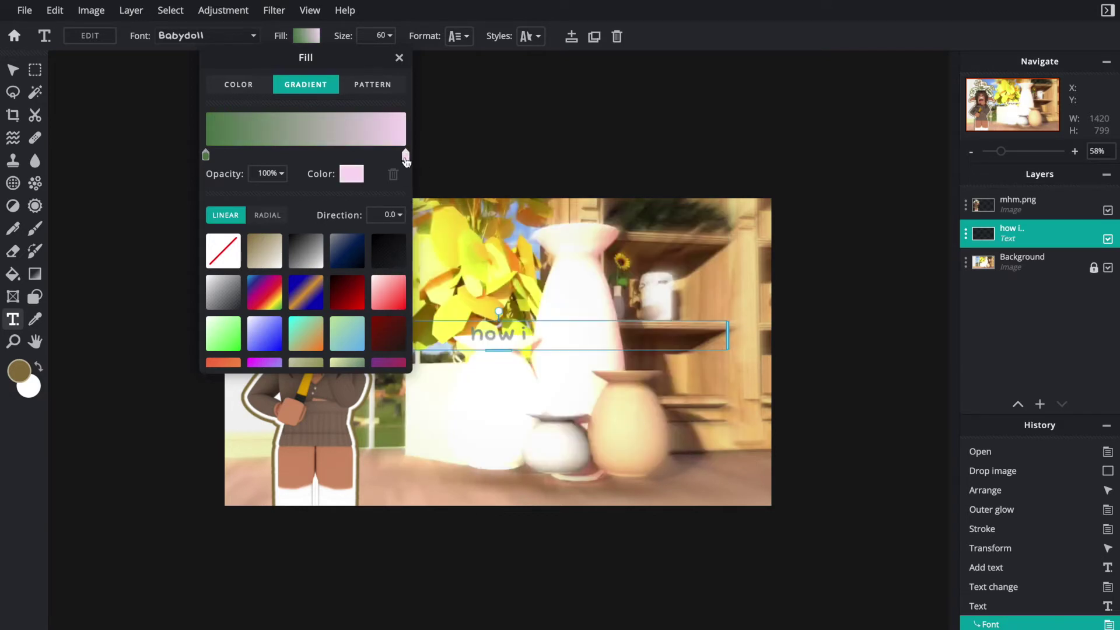
pyautogui.moveTo(404, 158); pyautogui.dragTo(306, 157)
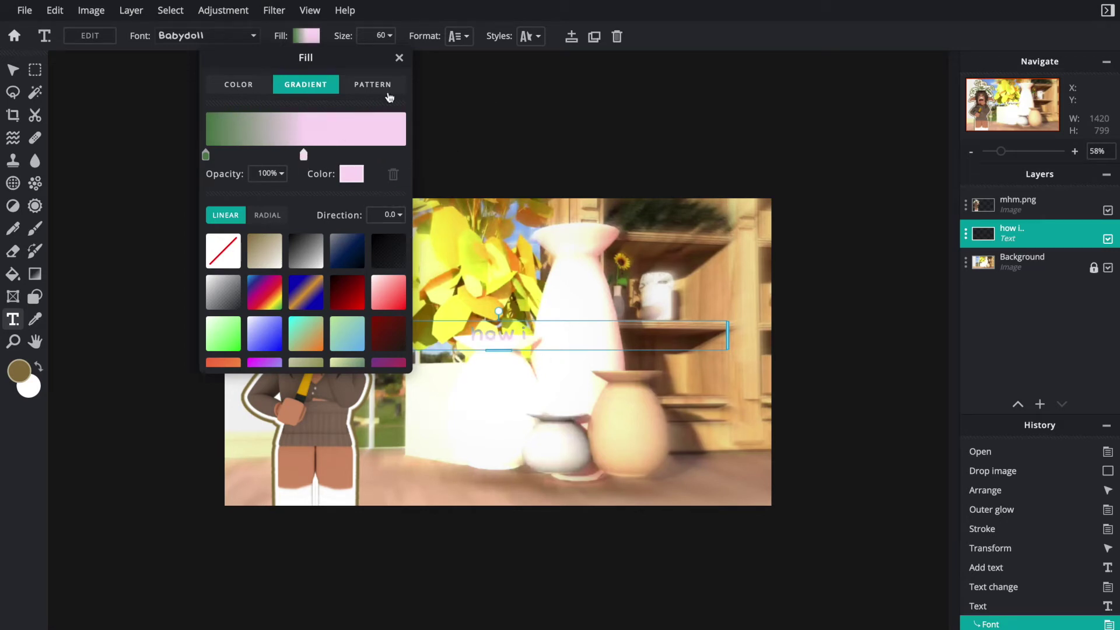
# Step: Add a white (#FFFFFF) outline with size 37 to the "how i" text
pyautogui.click(530, 36)
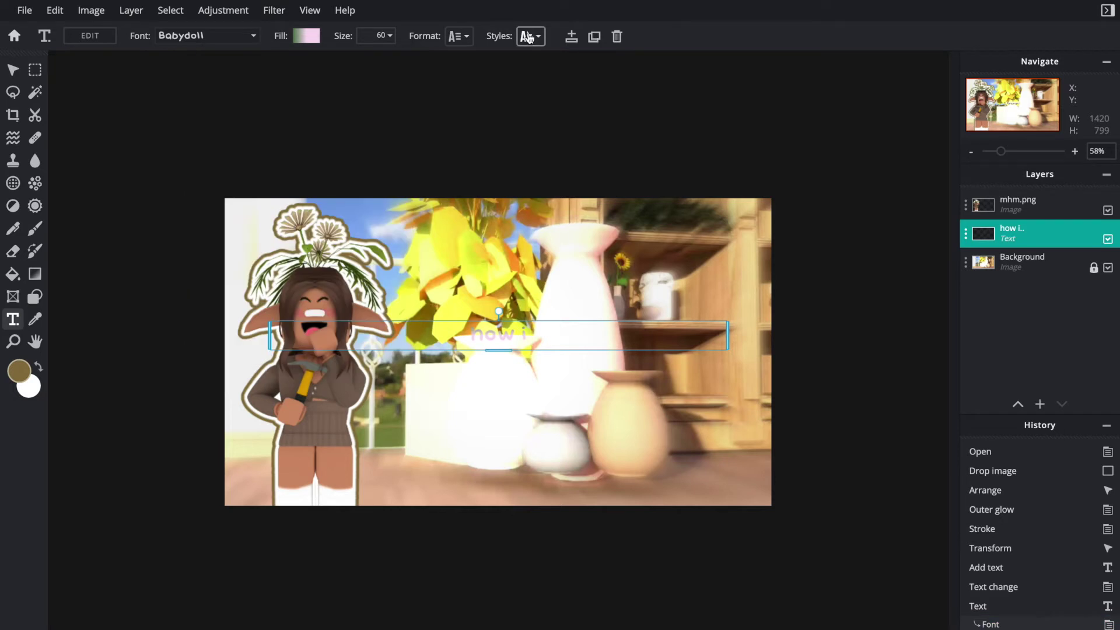
pyautogui.click(527, 40)
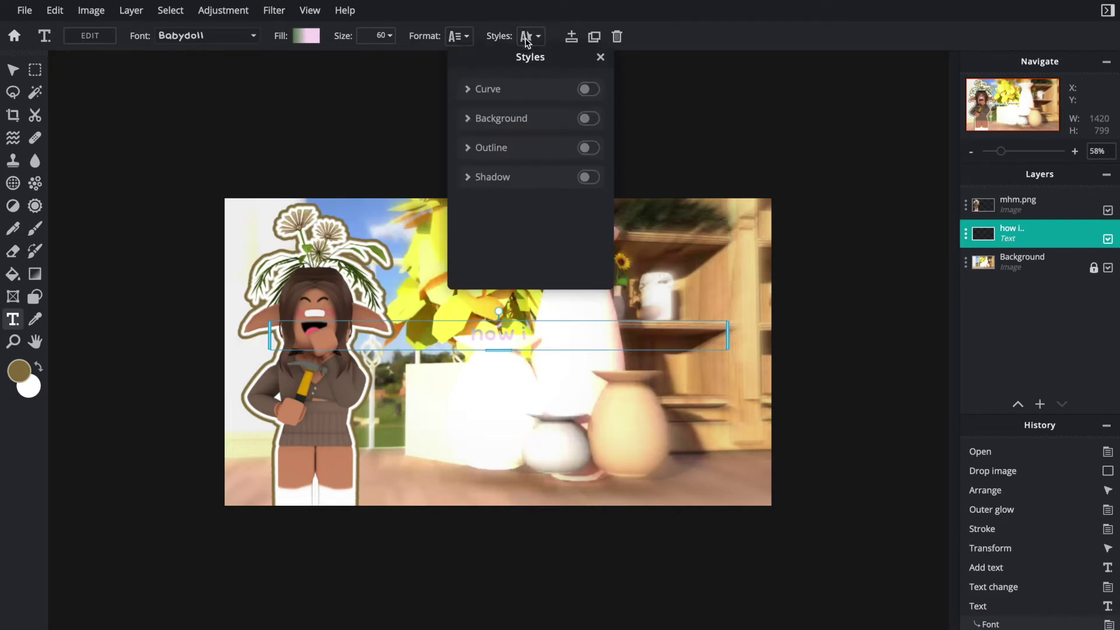
pyautogui.click(593, 148)
pyautogui.click(593, 187)
pyautogui.click(488, 328)
pyautogui.moveTo(488, 328); pyautogui.dragTo(298, 195)
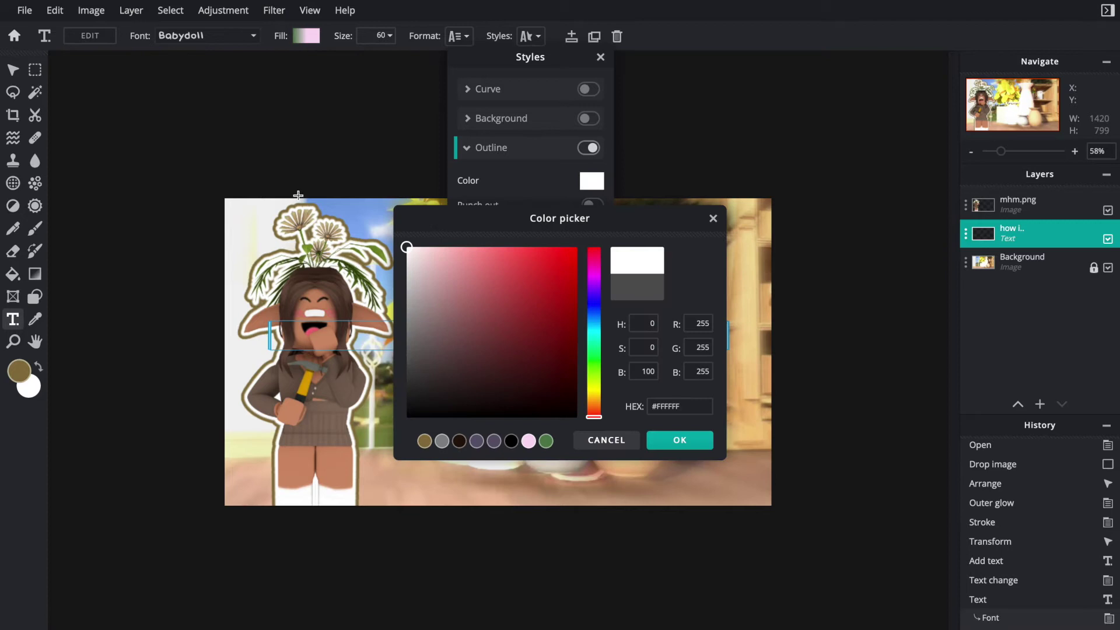
pyautogui.click(657, 444)
pyautogui.moveTo(503, 245); pyautogui.dragTo(513, 246)
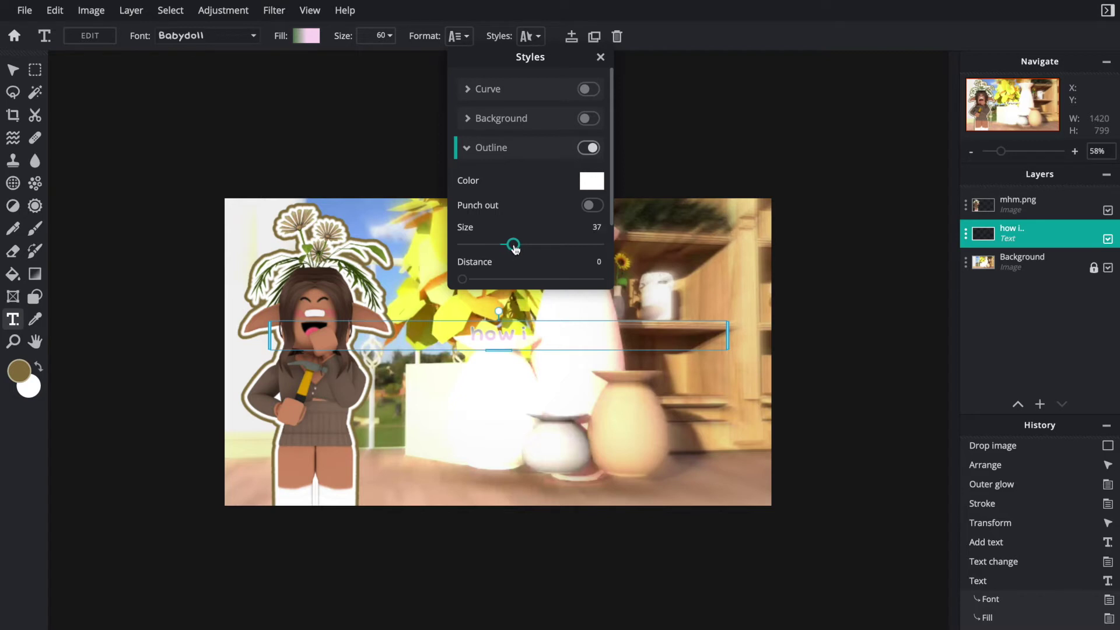
# Step: Add a shadow to the "how i" text with blur 0 and the saved brown swatch as its colour
pyautogui.scroll(-3, 513, 247)
pyautogui.click(589, 268)
pyautogui.scroll(-4, 587, 270)
pyautogui.moveTo(505, 154); pyautogui.dragTo(423, 155)
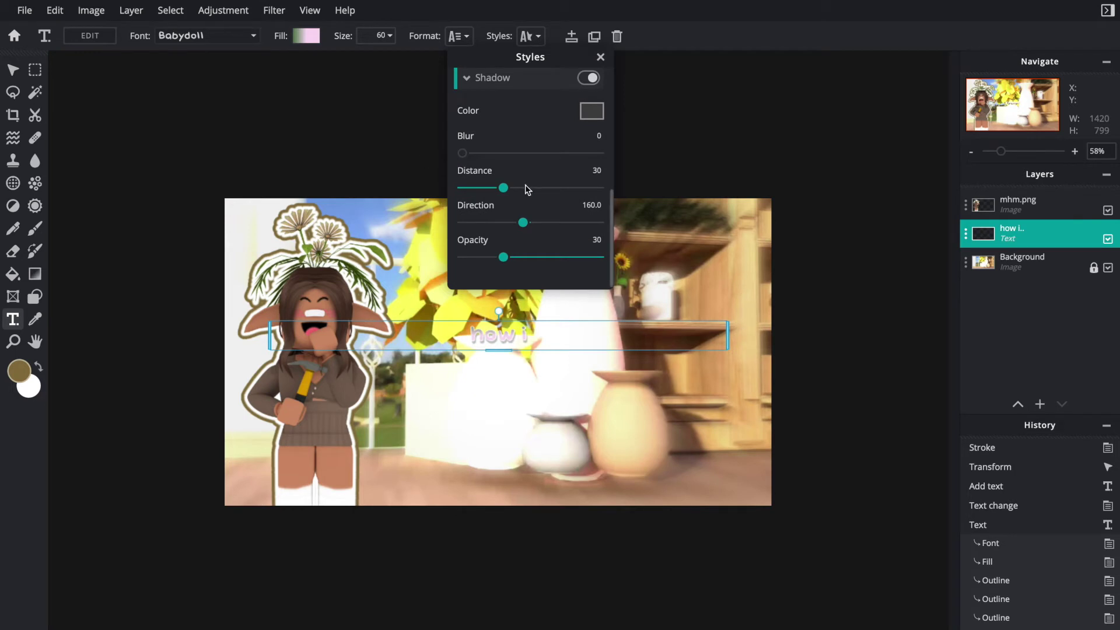
pyautogui.click(593, 115)
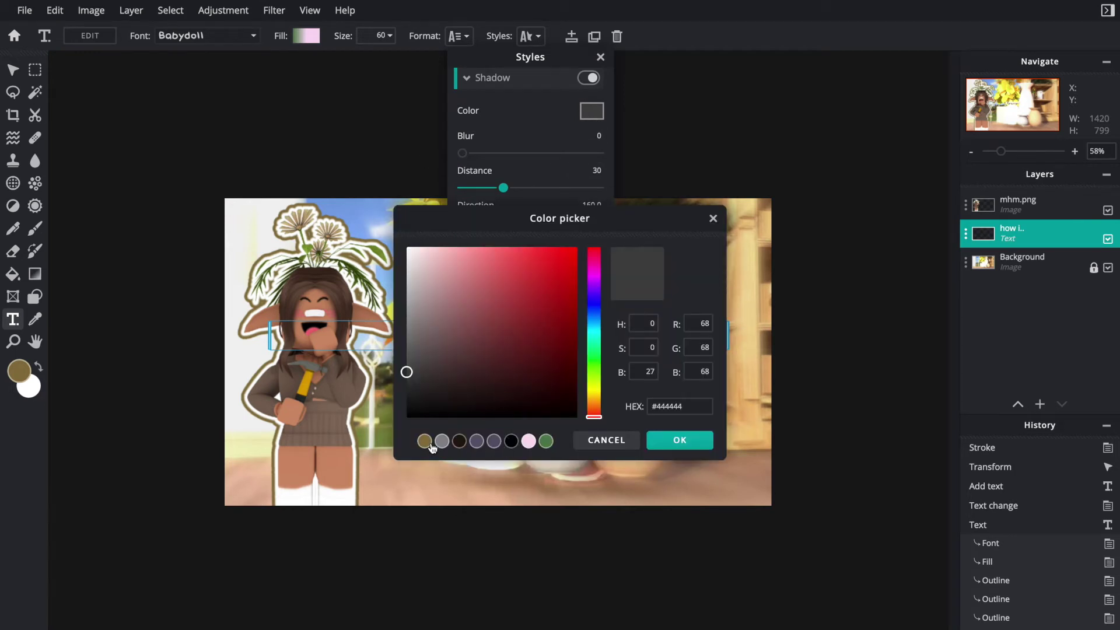
pyautogui.click(430, 444)
pyautogui.click(695, 448)
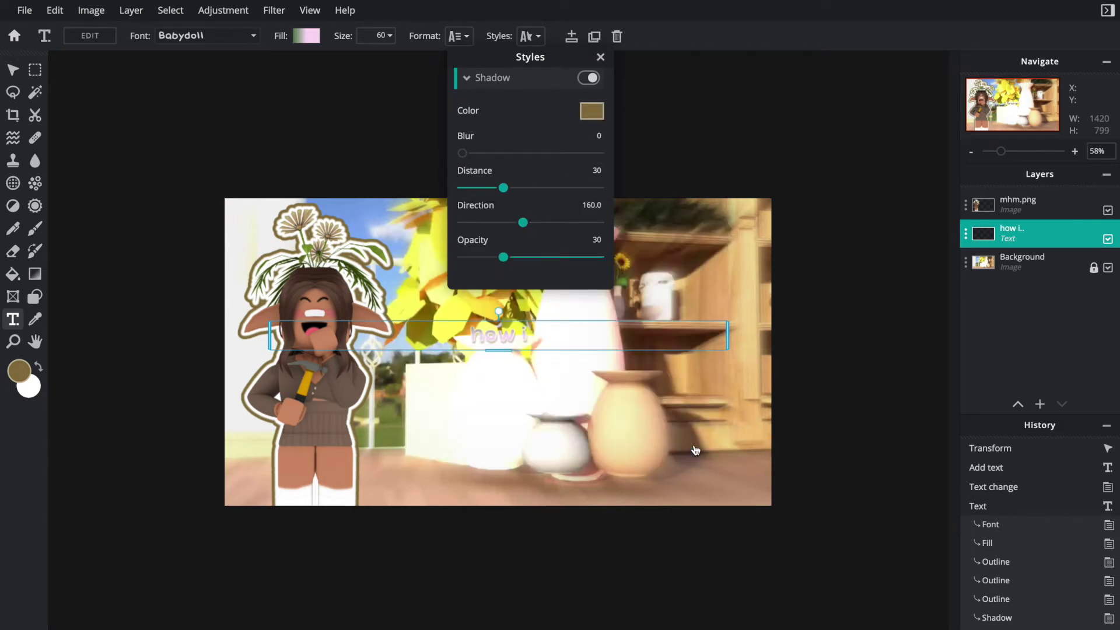
pyautogui.scroll(6, 588, 258)
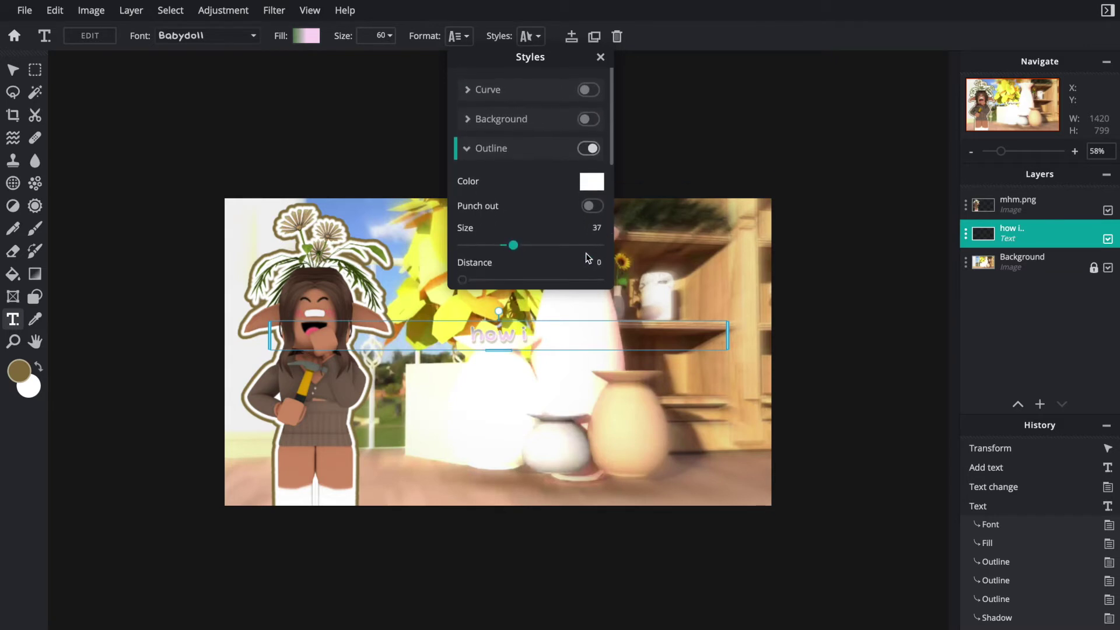
pyautogui.click(708, 105)
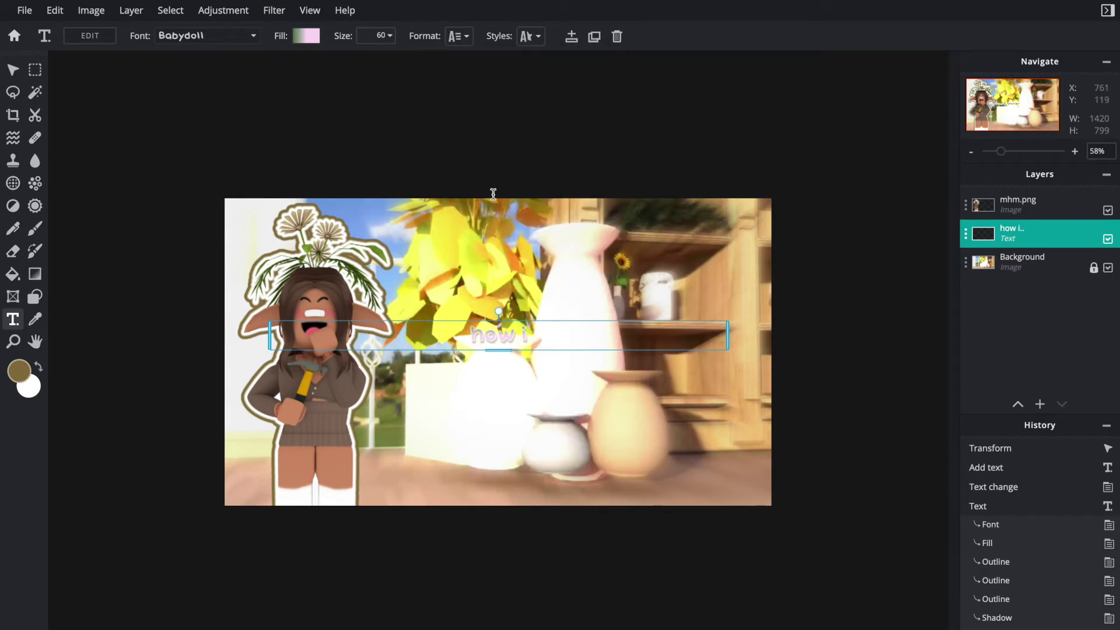
# Step: Enlarge the "how i" text to size 165 and place it in the upper part of the image, beside the character's head
pyautogui.click(382, 36)
pyautogui.moveTo(296, 58); pyautogui.dragTo(323, 59)
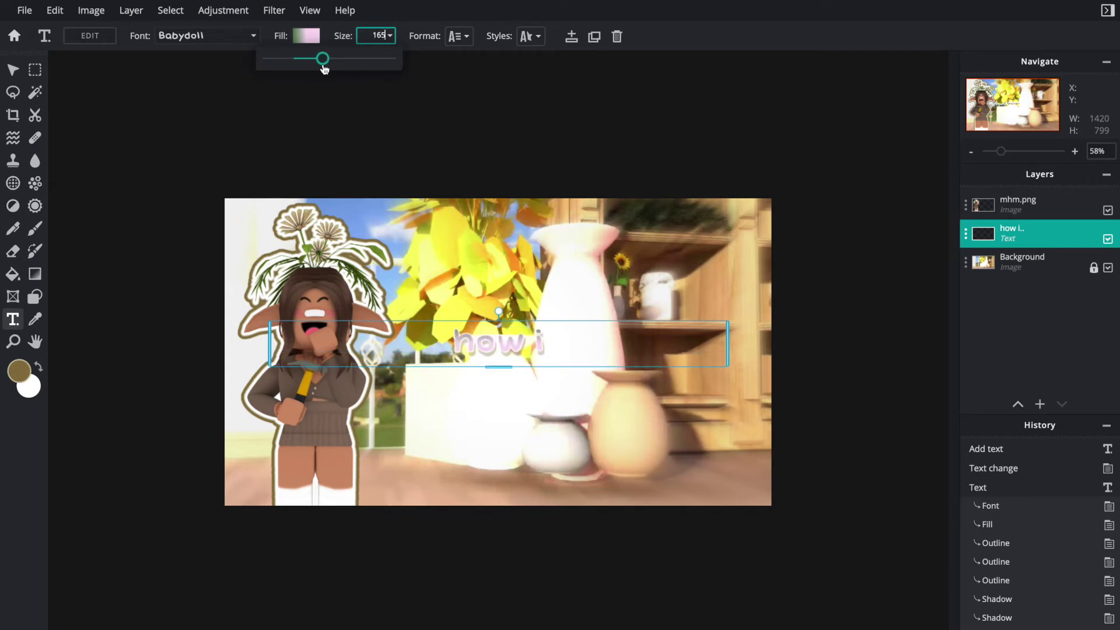
pyautogui.moveTo(503, 348); pyautogui.dragTo(553, 268)
pyautogui.click(511, 394)
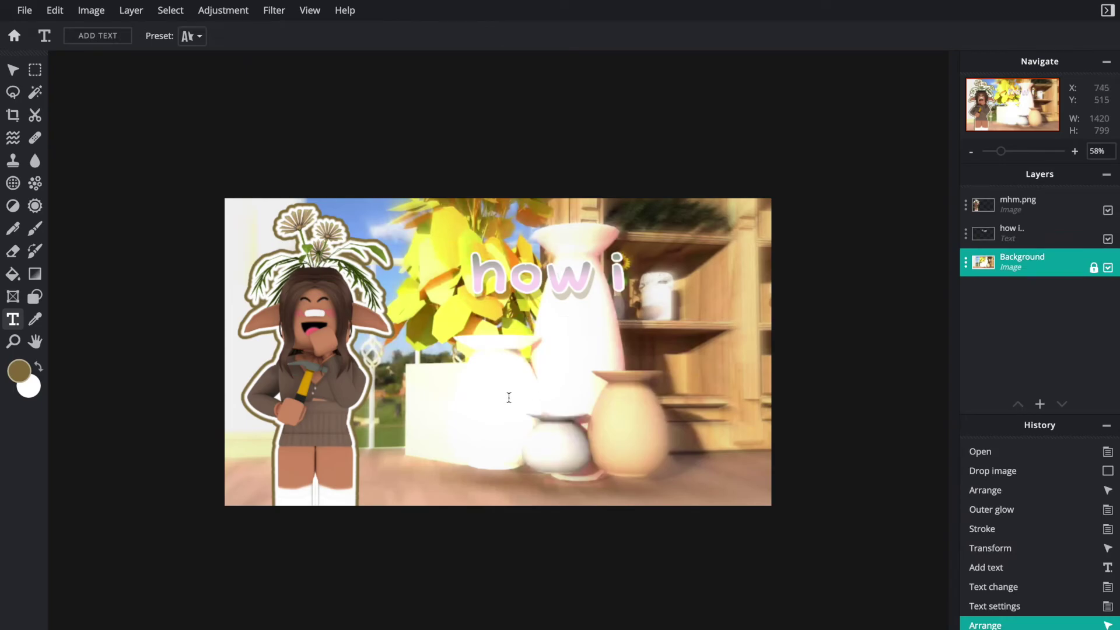
# Step: Add a second text layer reading "make my" in the Dear Sunshine font
pyautogui.click(640, 373)
pyautogui.write('make my')
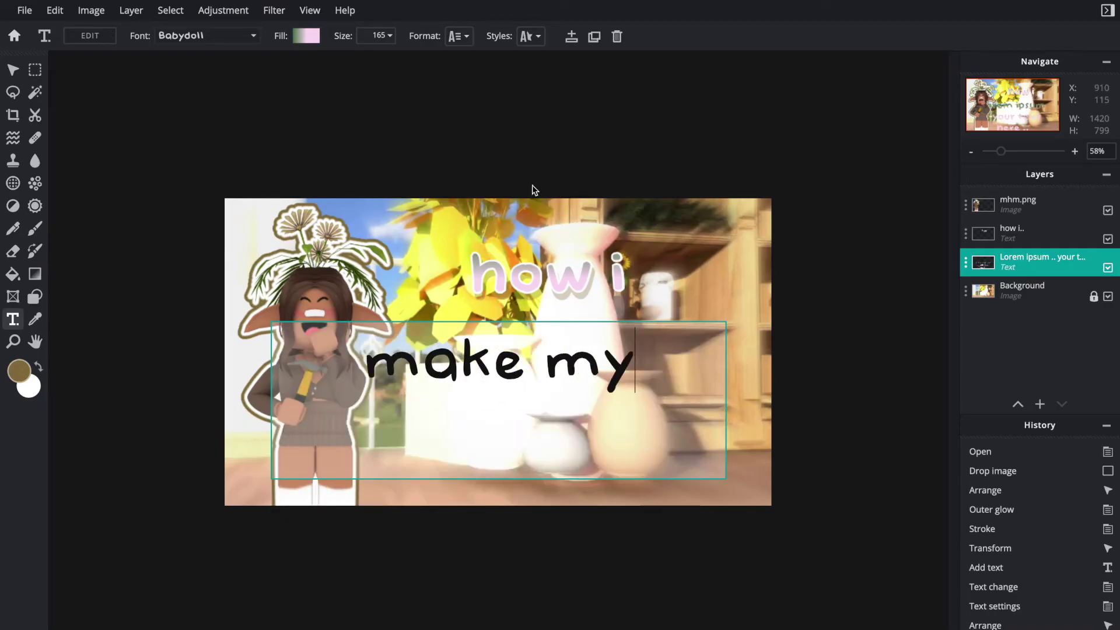
pyautogui.press('Escape')
pyautogui.click(232, 32)
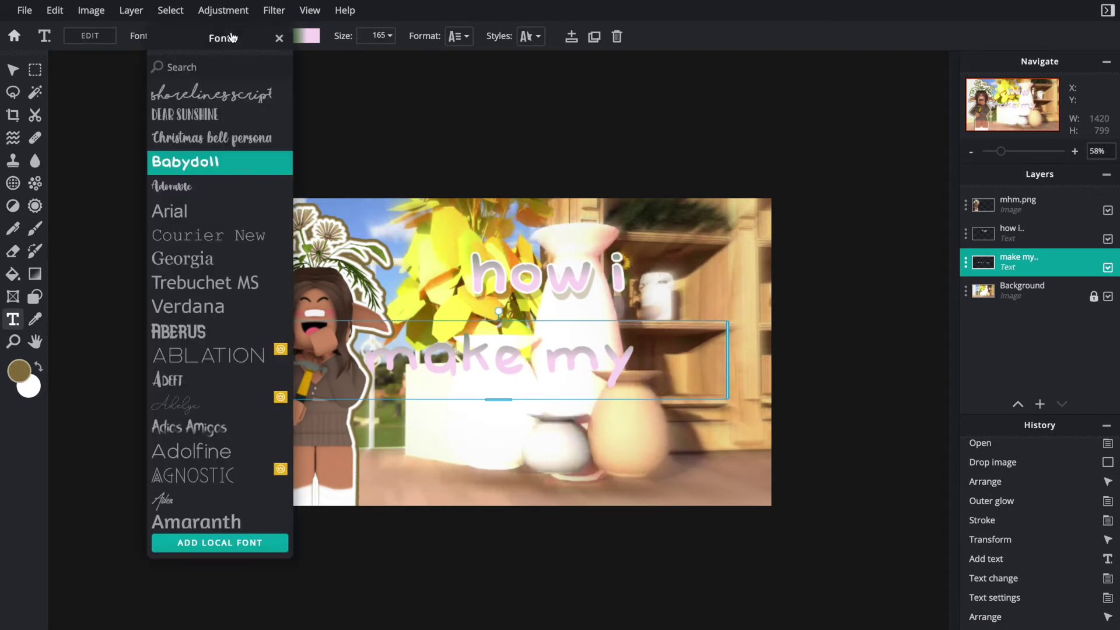
pyautogui.click(240, 122)
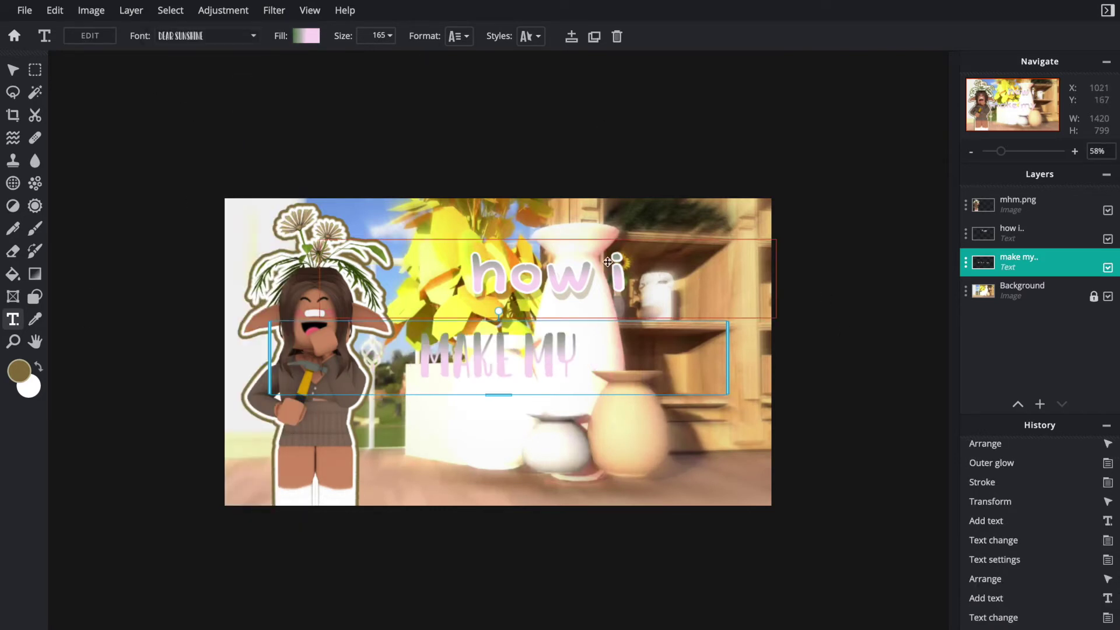
# Step: Add a white (#FFFFFF) outline with size 37 to the "make my" text
pyautogui.click(529, 36)
pyautogui.click(588, 148)
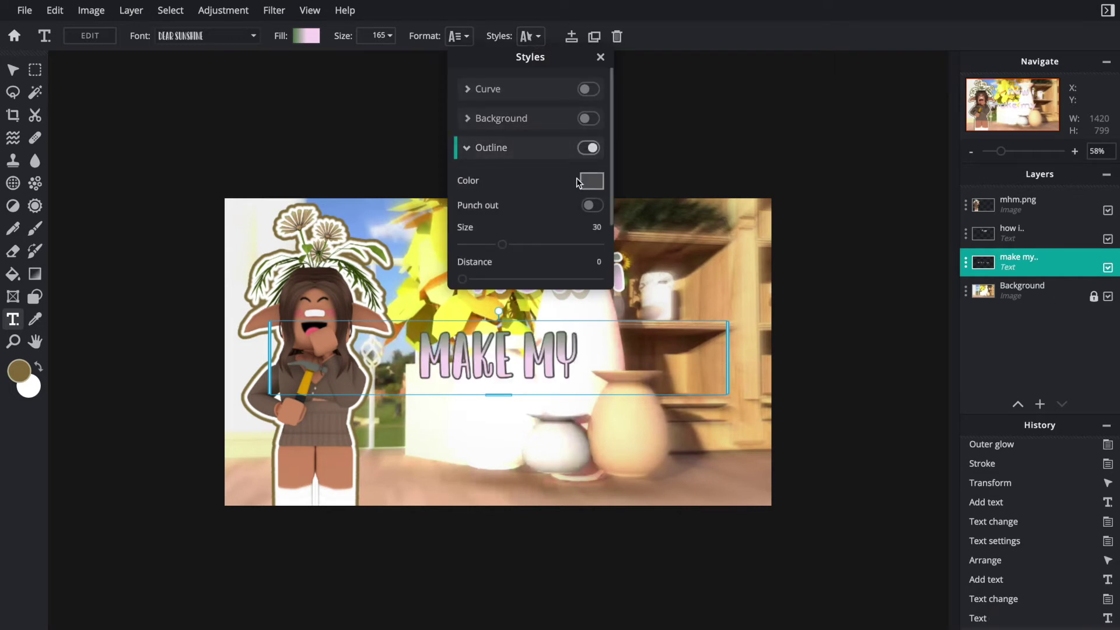
pyautogui.click(592, 180)
pyautogui.click(457, 300)
pyautogui.moveTo(457, 300); pyautogui.dragTo(376, 194)
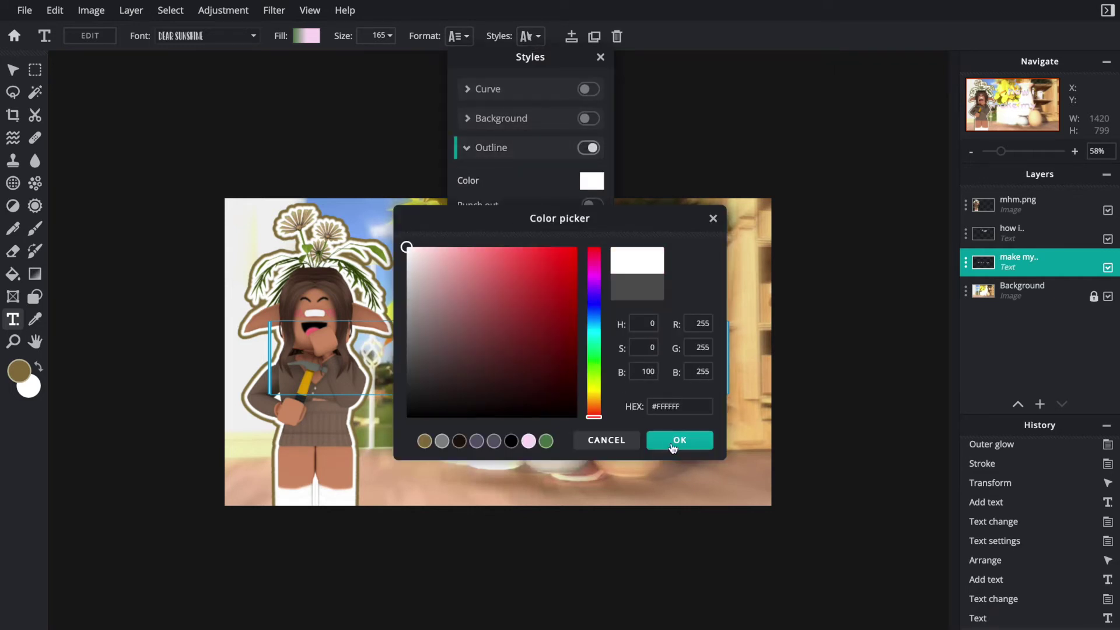
pyautogui.click(673, 447)
pyautogui.moveTo(503, 248); pyautogui.dragTo(512, 245)
# Step: Add a shadow in the saved brown swatch colour to the "make my" text
pyautogui.scroll(-2, 507, 272)
pyautogui.click(586, 268)
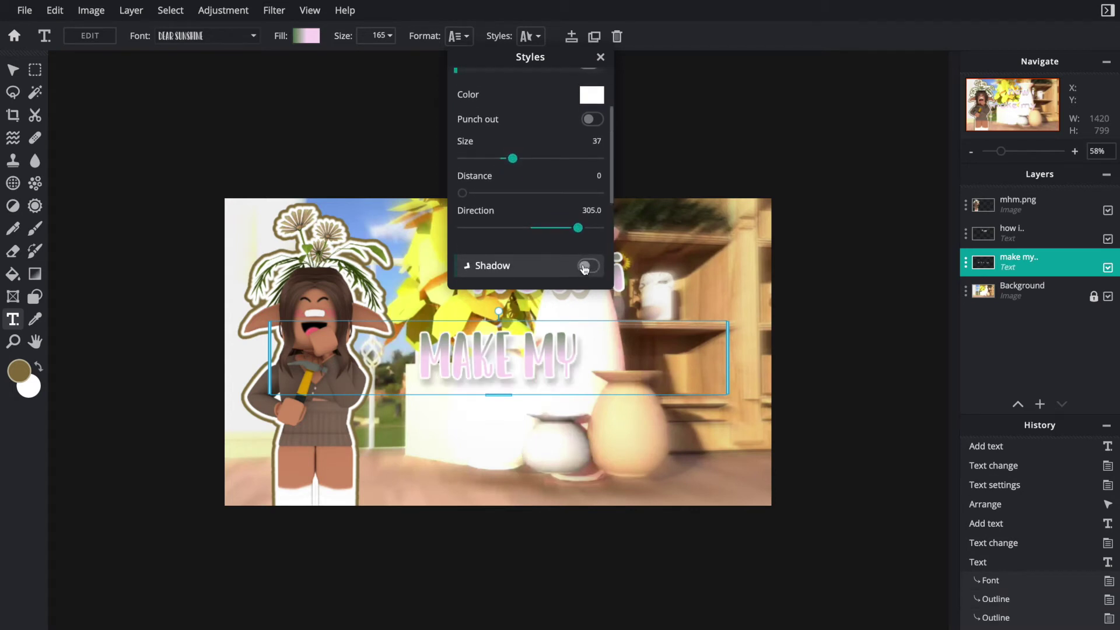
pyautogui.click(593, 118)
pyautogui.click(483, 354)
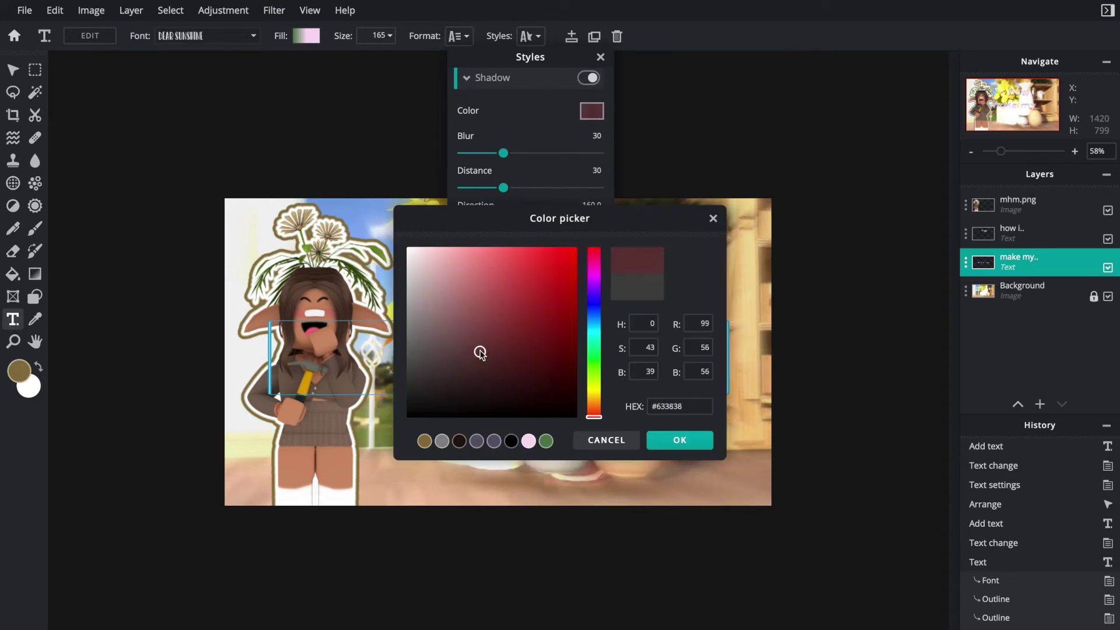
pyautogui.moveTo(483, 354); pyautogui.dragTo(335, 153)
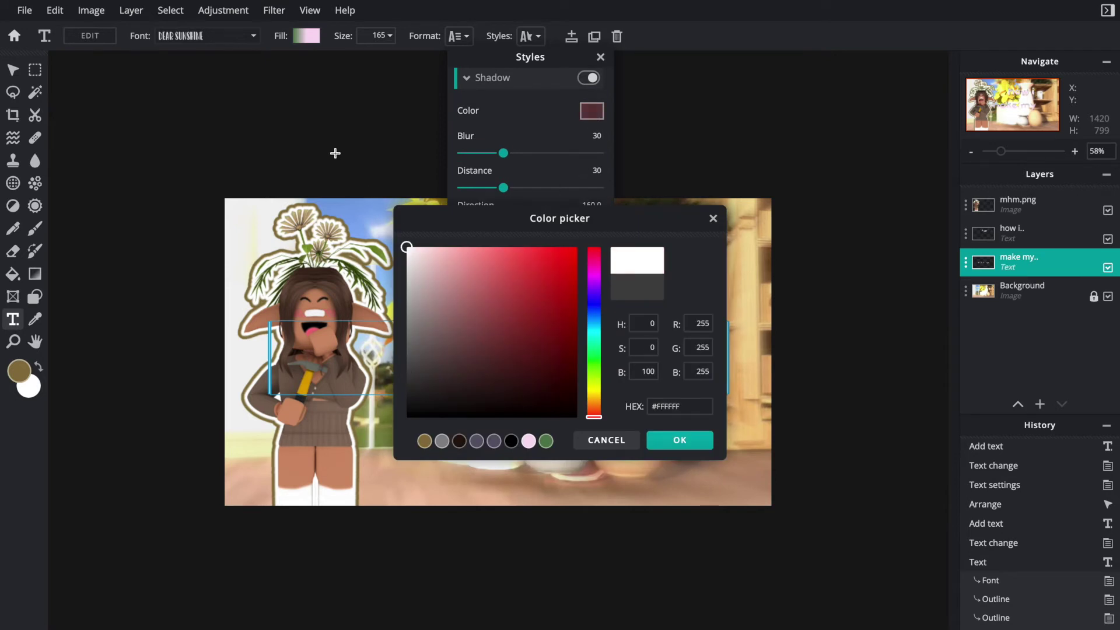
pyautogui.click(425, 440)
pyautogui.click(662, 441)
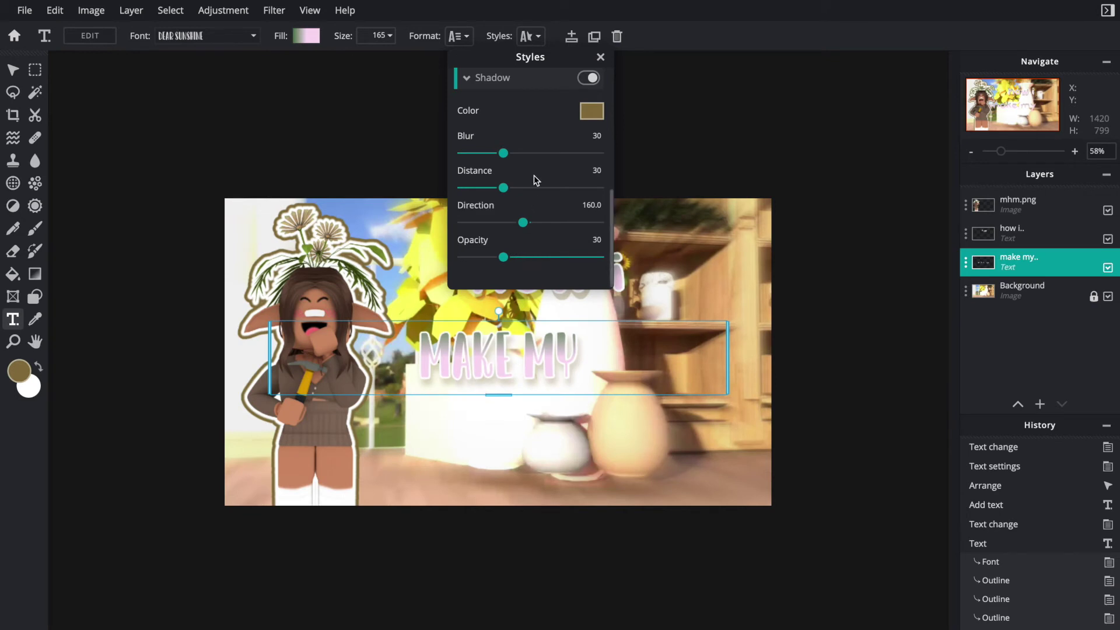
# Step: Remove the blur from the "make my" shadow and place the text directly beneath "how i"
pyautogui.moveTo(502, 153); pyautogui.dragTo(406, 157)
pyautogui.click(431, 315)
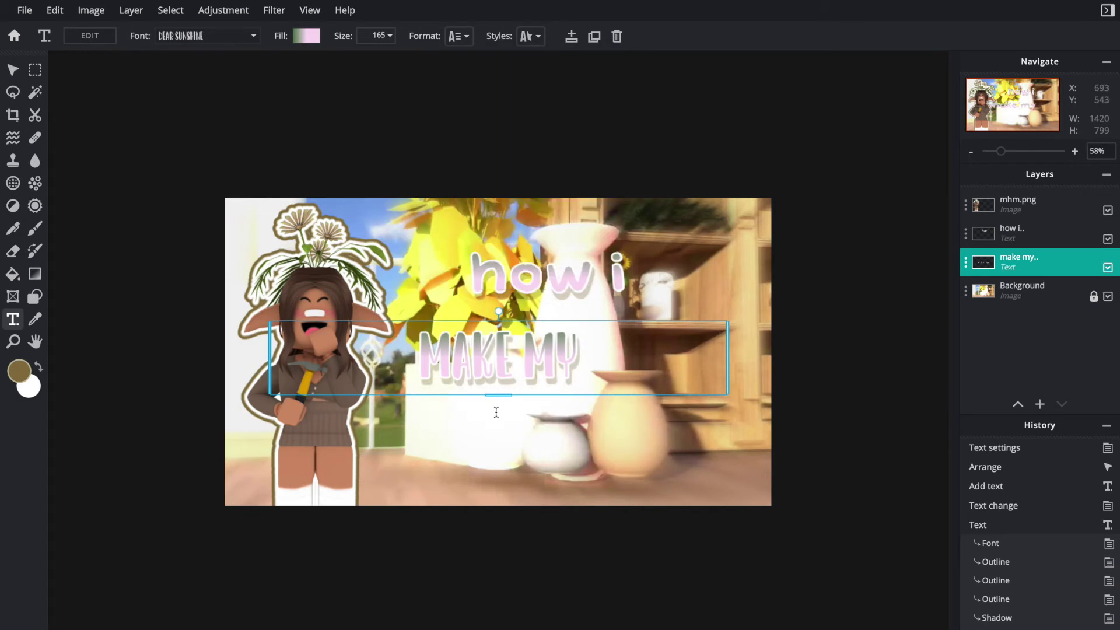
pyautogui.moveTo(499, 374); pyautogui.dragTo(556, 354)
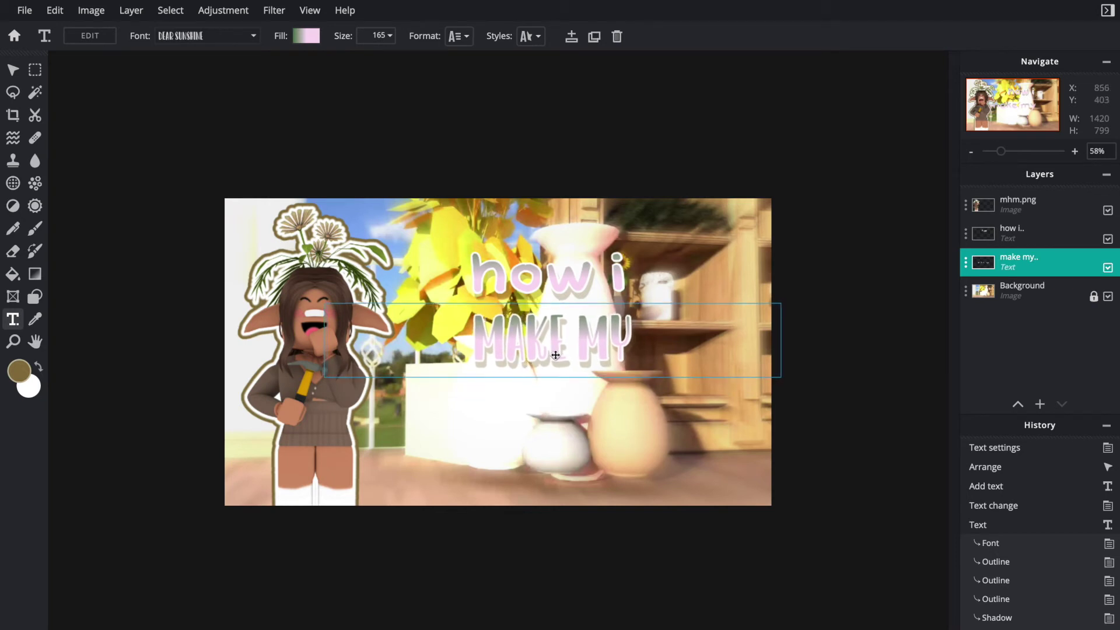
pyautogui.click(185, 77)
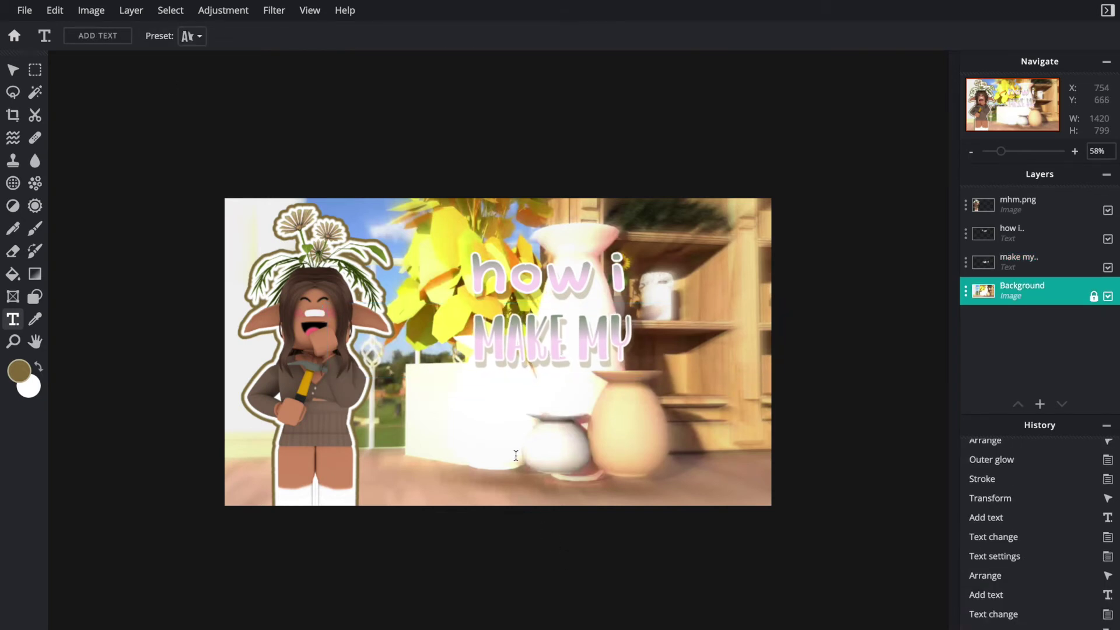
# Step: Add a third text layer reading "thumbnails"
pyautogui.click(562, 432)
pyautogui.click(647, 373)
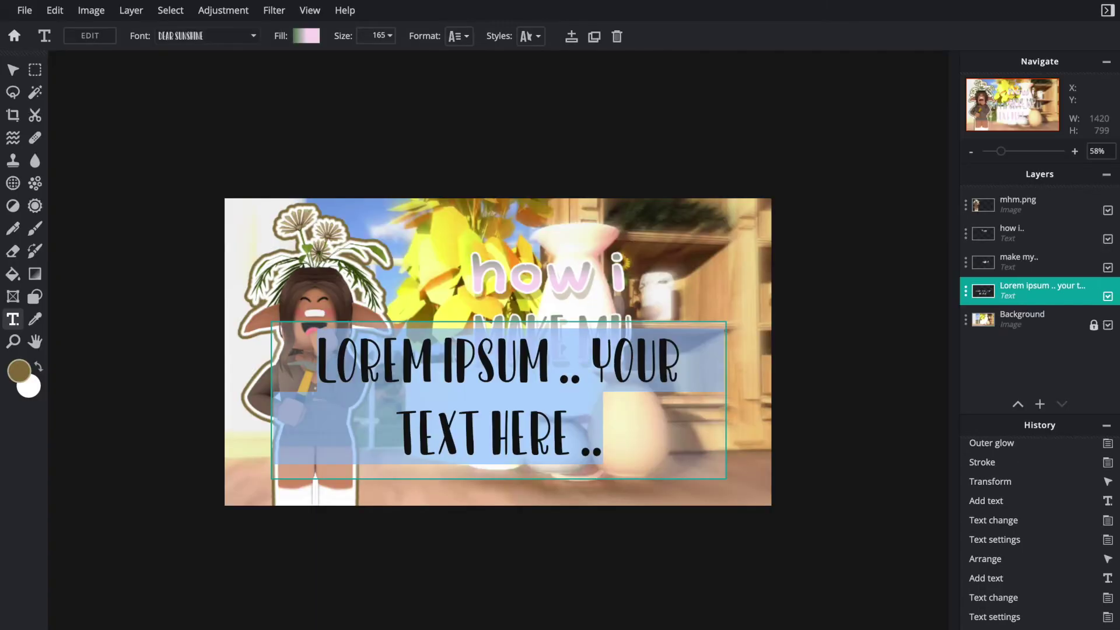
pyautogui.write('THUMN')
pyautogui.press('BackSpace')
pyautogui.write('BNAILS')
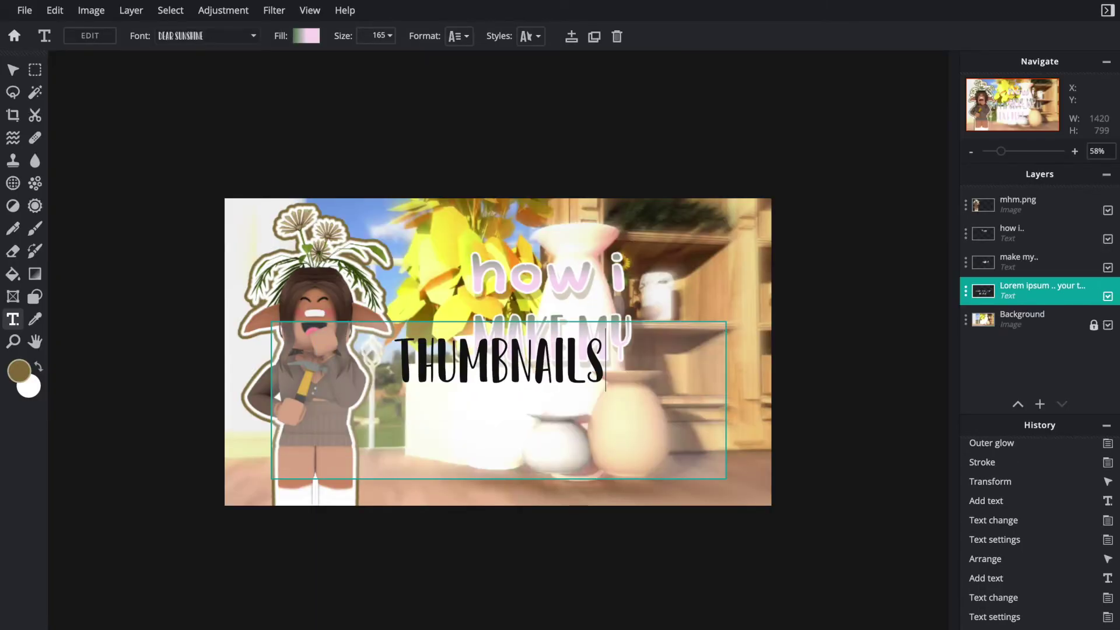
# Step: Change the "thumbnails" text to the script font listed just after Babydoll and place it beneath "make my"
pyautogui.click(182, 38)
pyautogui.click(208, 39)
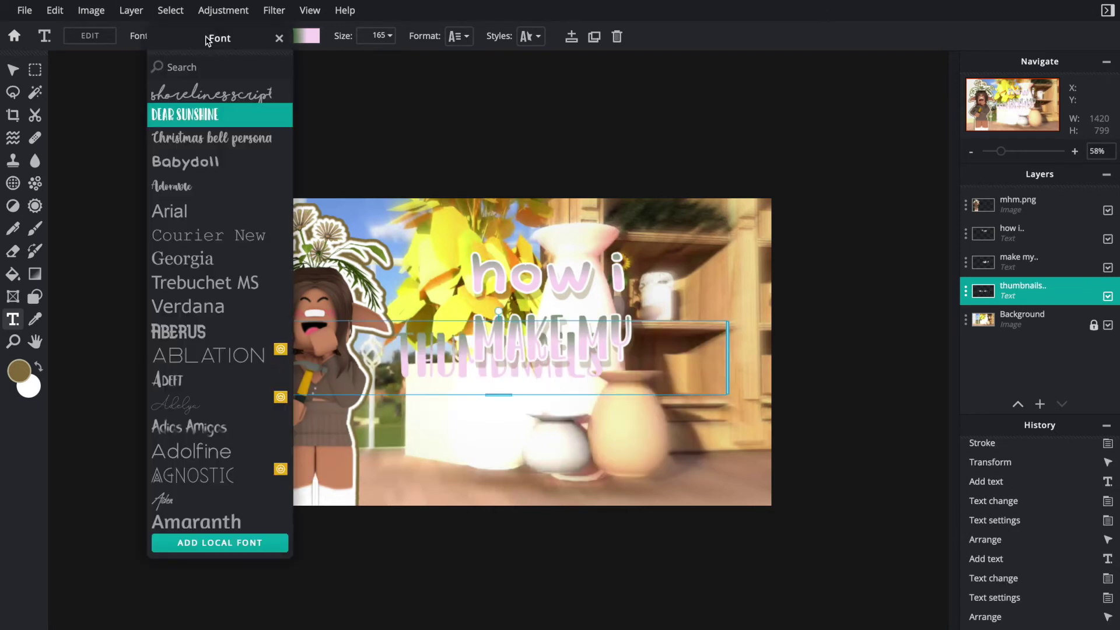
pyautogui.click(203, 188)
pyautogui.moveTo(566, 394); pyautogui.dragTo(628, 422)
# Step: Add a white outline with size 37 to the "thumbnails" text
pyautogui.click(530, 36)
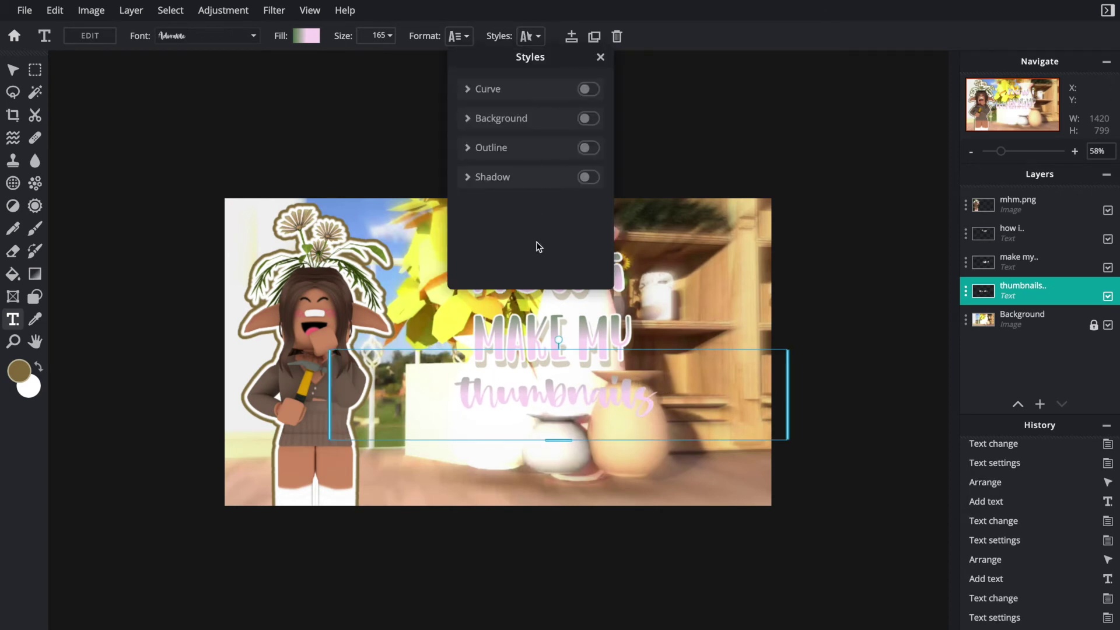
pyautogui.click(588, 147)
pyautogui.click(591, 182)
pyautogui.moveTo(407, 350); pyautogui.dragTo(385, 184)
pyautogui.click(680, 440)
pyautogui.moveTo(500, 244); pyautogui.dragTo(513, 245)
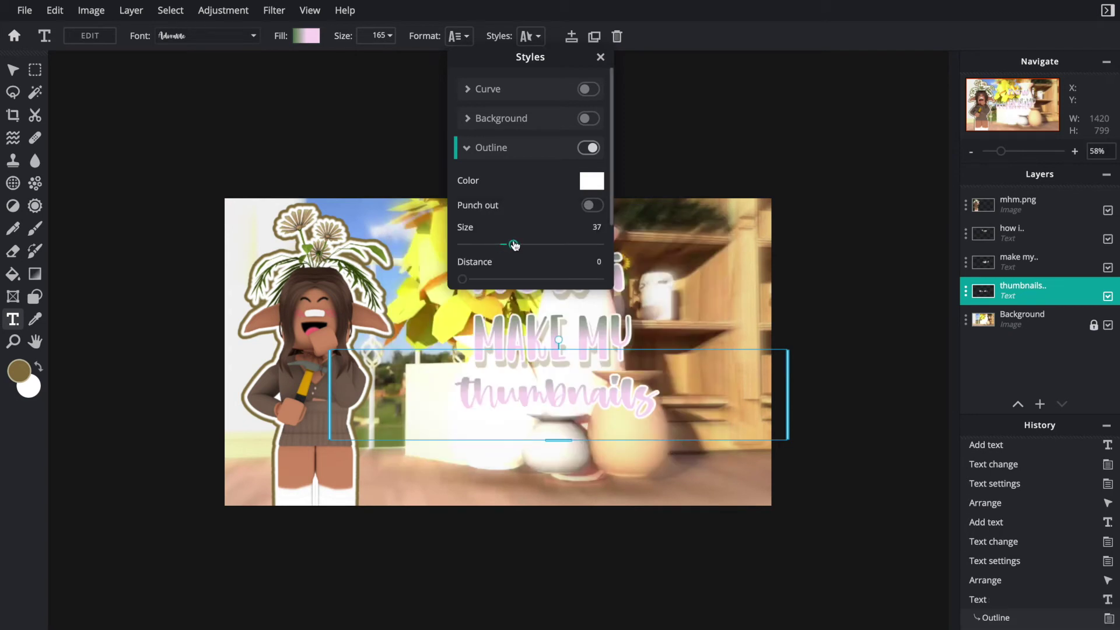
# Step: Add a shadow in the saved brown swatch colour to the "thumbnails" text
pyautogui.scroll(-2, 531, 239)
pyautogui.click(589, 266)
pyautogui.scroll(-2, 596, 269)
pyautogui.scroll(-2, 596, 268)
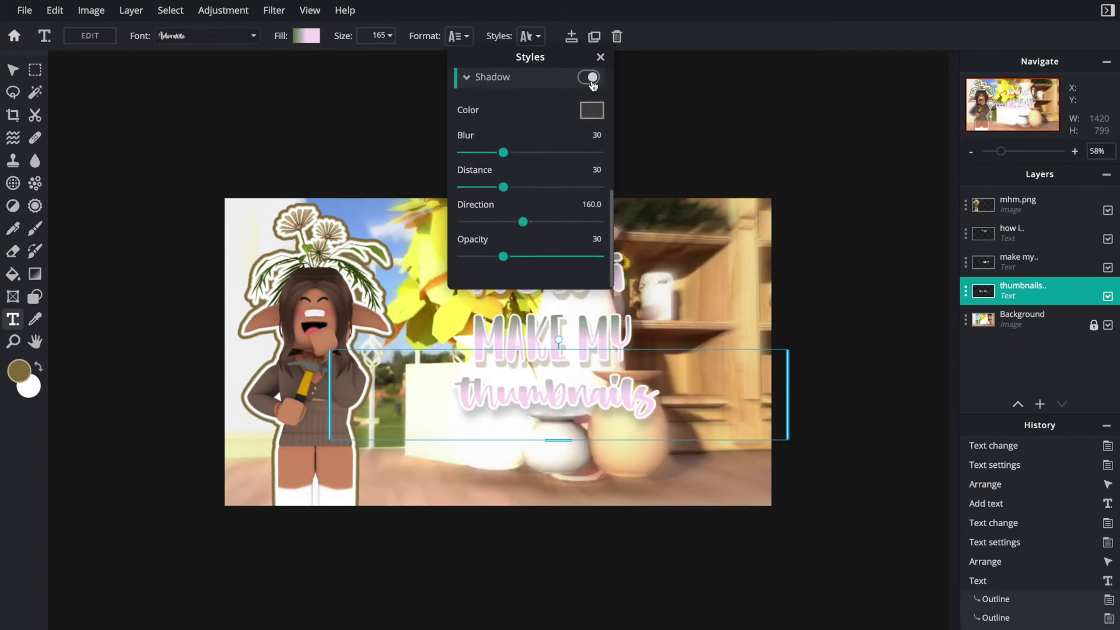
pyautogui.click(592, 111)
pyautogui.moveTo(477, 305); pyautogui.dragTo(468, 338)
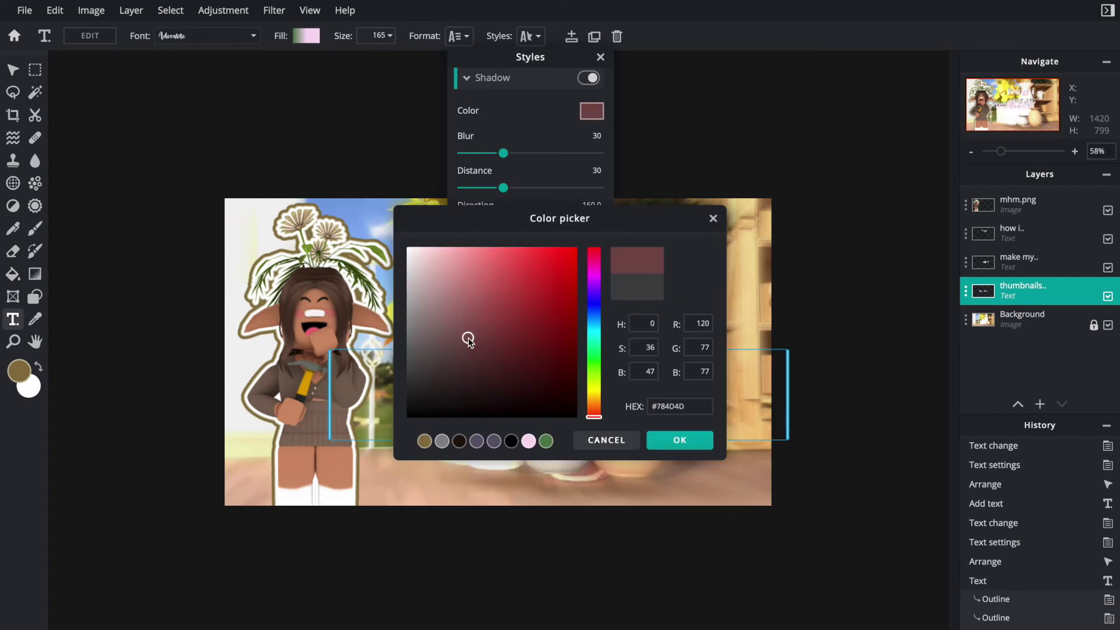
pyautogui.click(425, 441)
pyautogui.click(671, 444)
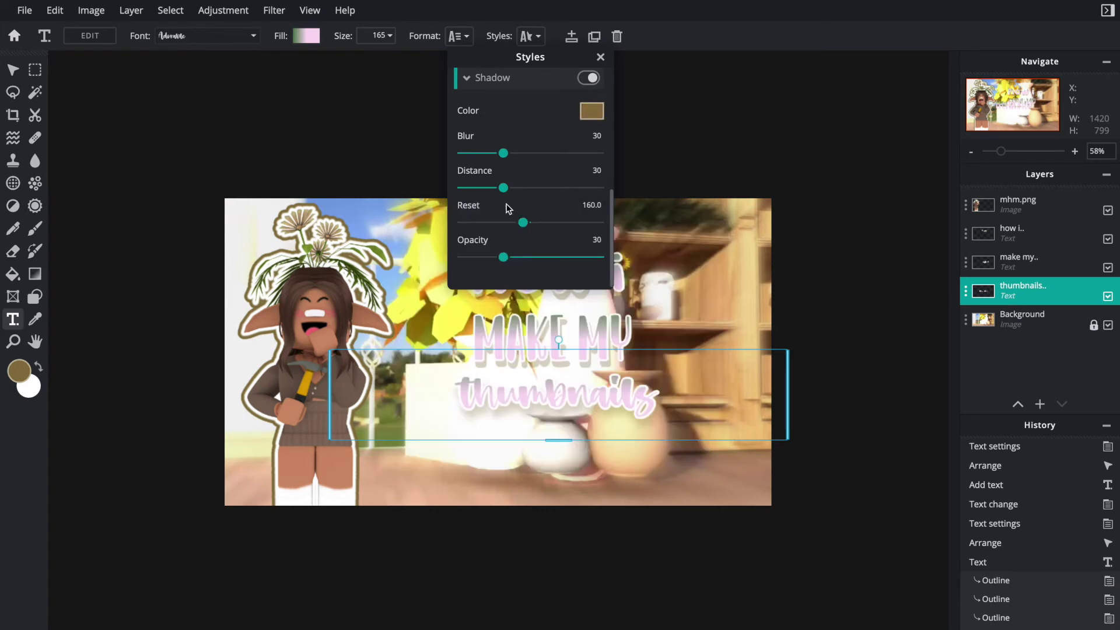
# Step: Set the shadow blur of the "thumbnails" text to 0 and the size of the "make my" text to 160
pyautogui.moveTo(503, 153); pyautogui.dragTo(324, 171)
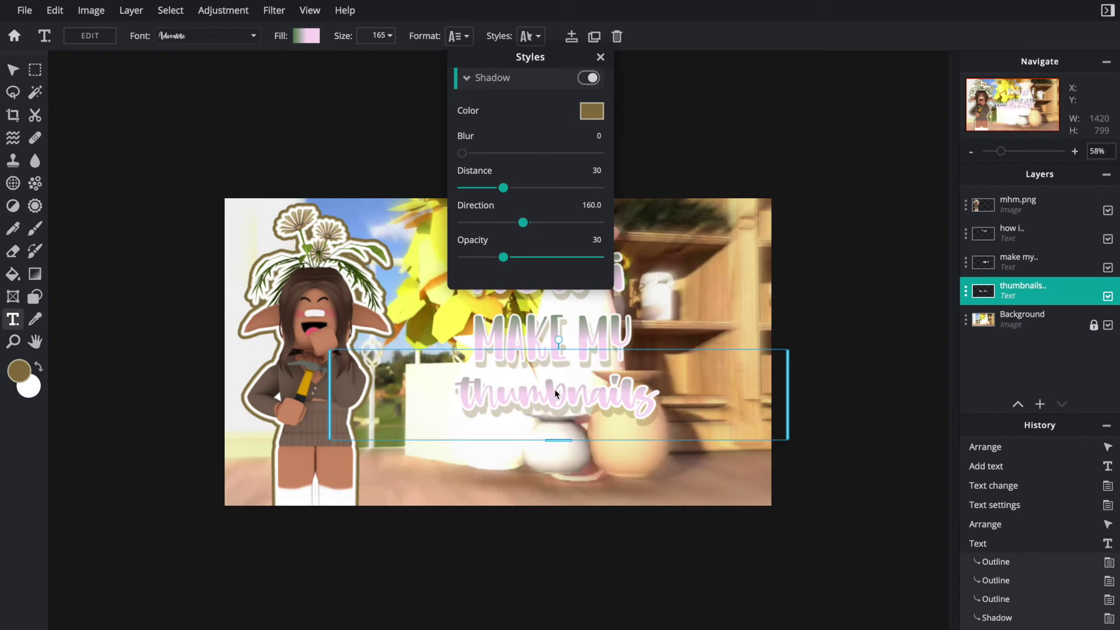
pyautogui.click(588, 416)
pyautogui.click(554, 344)
pyautogui.click(375, 32)
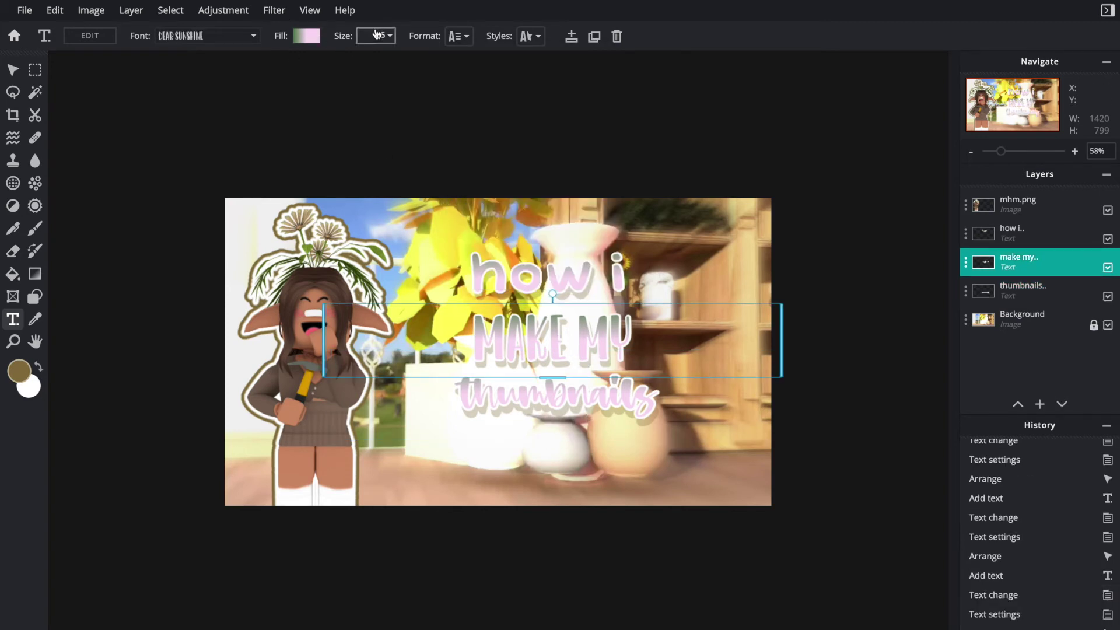
pyautogui.moveTo(324, 61); pyautogui.dragTo(325, 63)
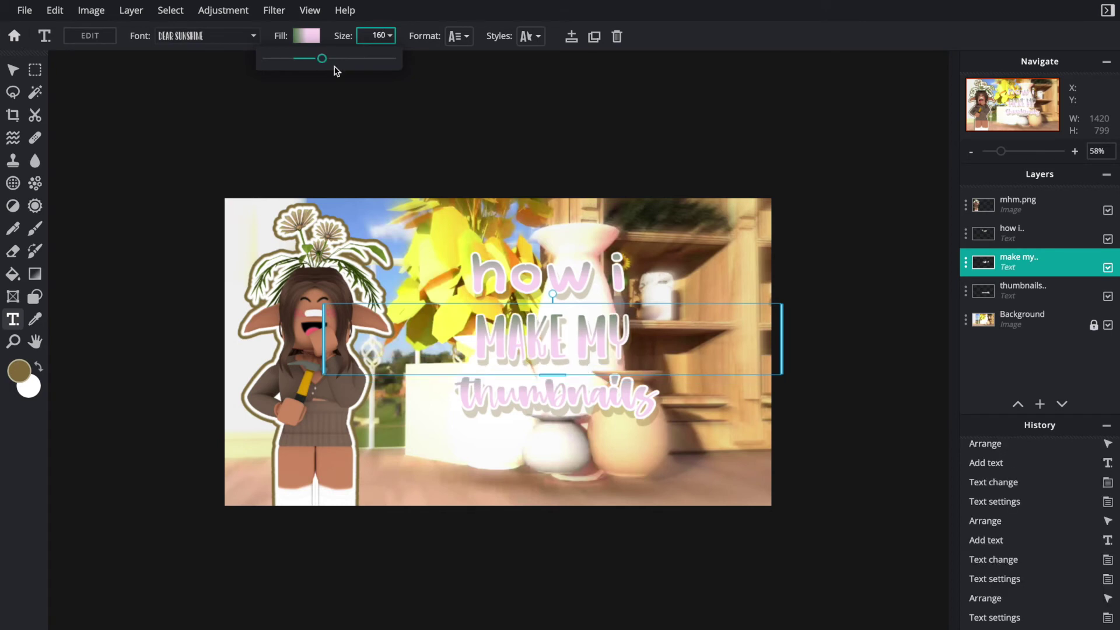
# Step: Shift the pink colour stop in the "thumbnails" text's gradient fill to slightly past the middle, and deselect the text
pyautogui.click(549, 395)
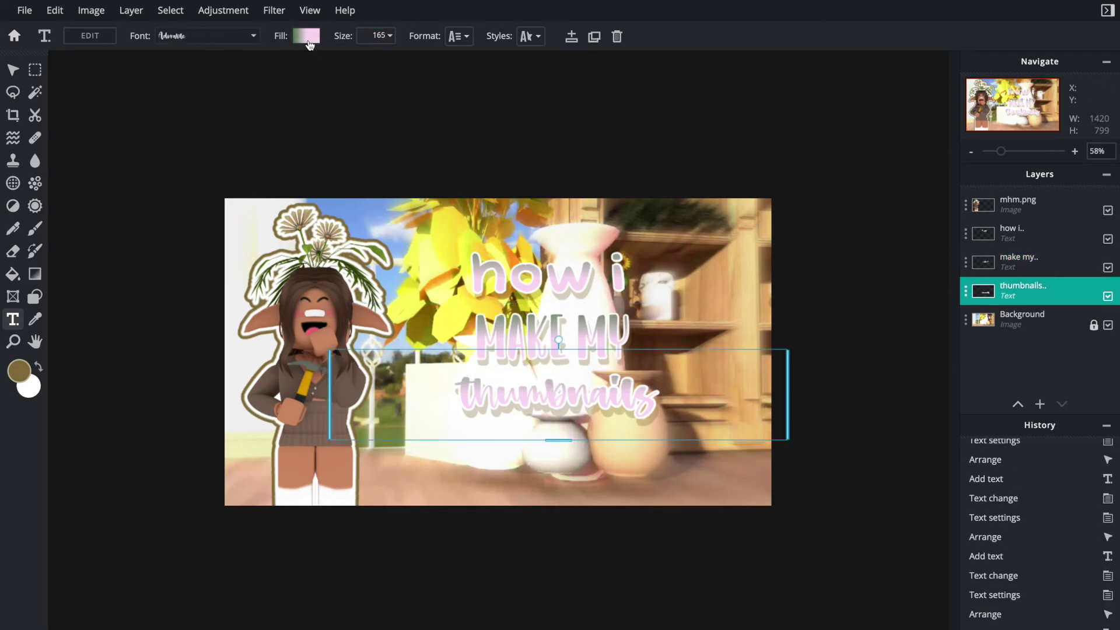
pyautogui.click(307, 36)
pyautogui.moveTo(306, 161); pyautogui.dragTo(329, 159)
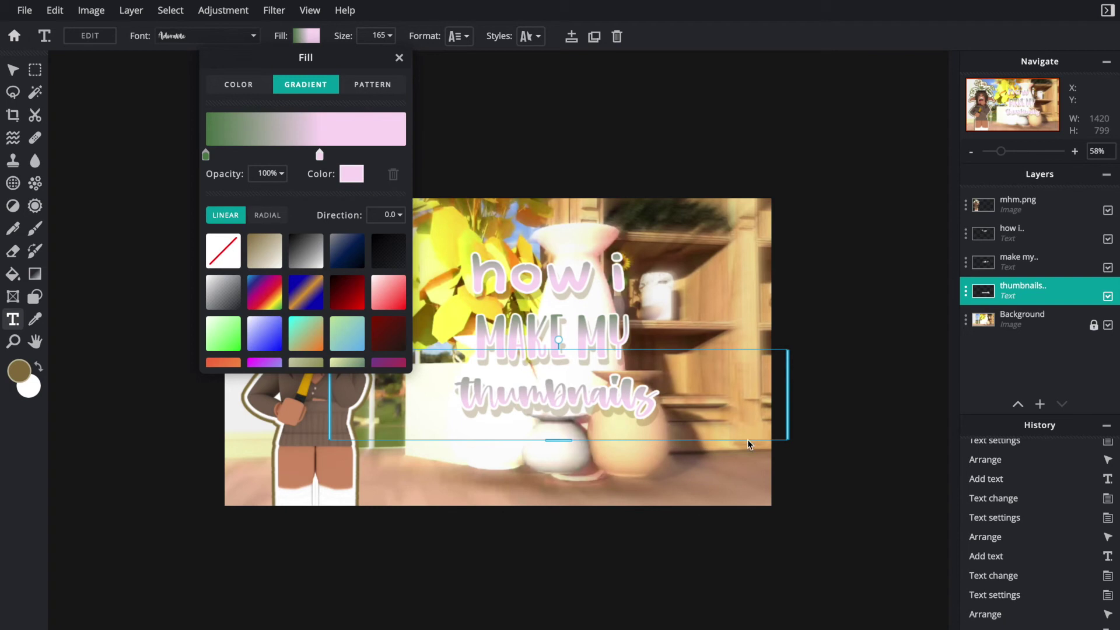
pyautogui.click(698, 415)
pyautogui.moveTo(614, 414); pyautogui.dragTo(614, 415)
pyautogui.click(568, 492)
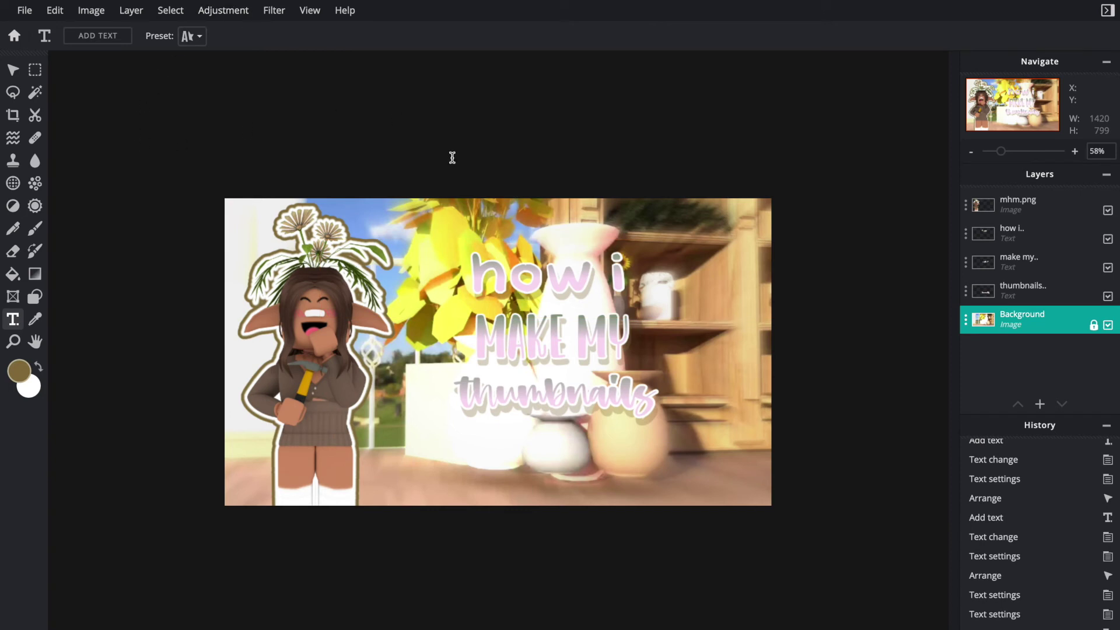
# Step: Exit full-screen mode and open the Previous 7 Days file stack on the desktop
pyautogui.moveTo(560, 0)
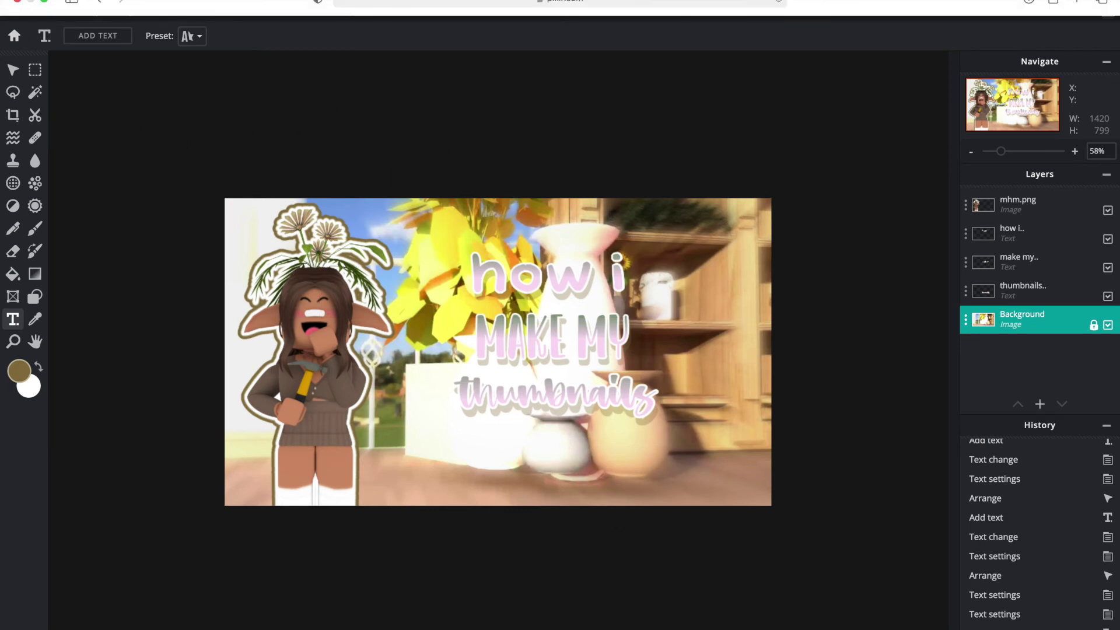
pyautogui.click(44, 2)
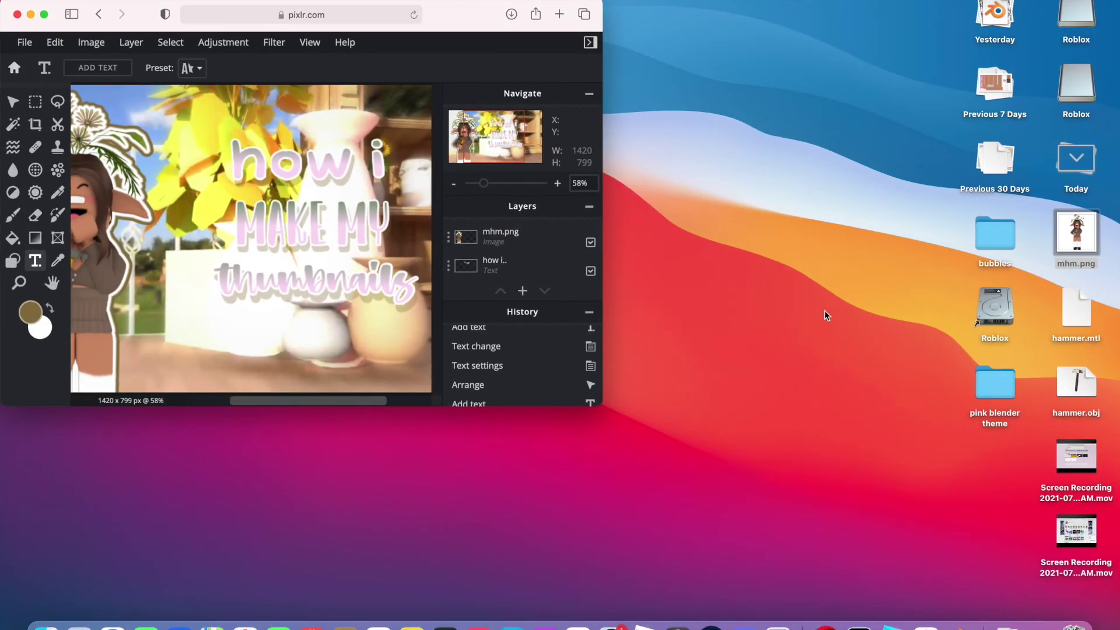
pyautogui.click(984, 104)
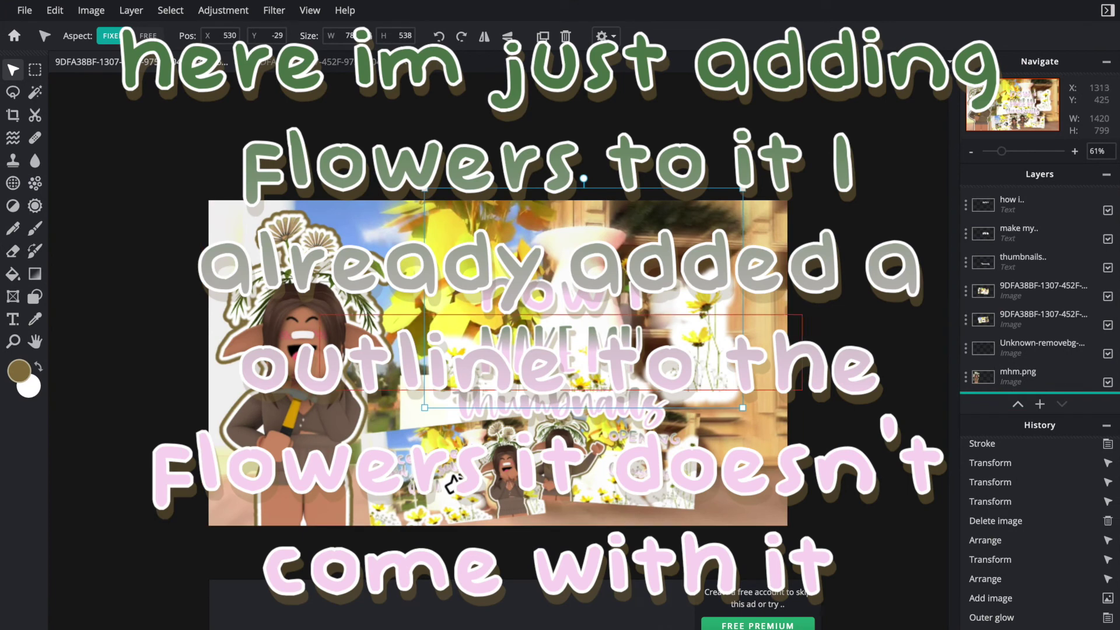
# Step: Enlarge the glowing flower image to 1596 × 1102 px and position it at X -88, Y -214 across the lower part of the thumbnail
pyautogui.moveTo(743, 410); pyautogui.dragTo(907, 520)
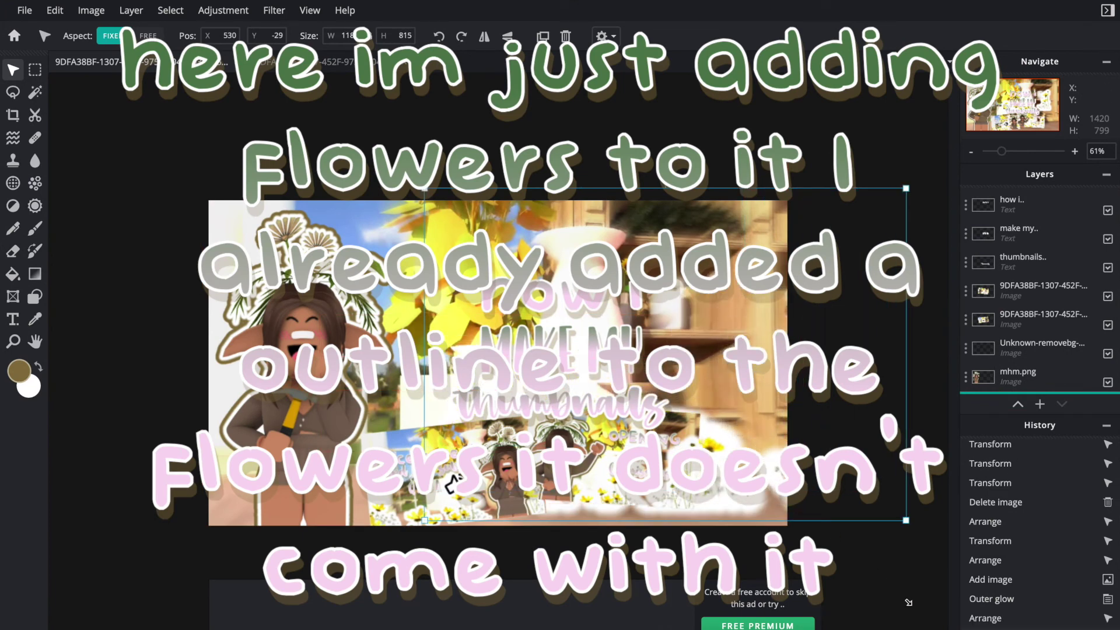
pyautogui.moveTo(875, 445); pyautogui.dragTo(647, 475)
pyautogui.moveTo(667, 552); pyautogui.dragTo(753, 611)
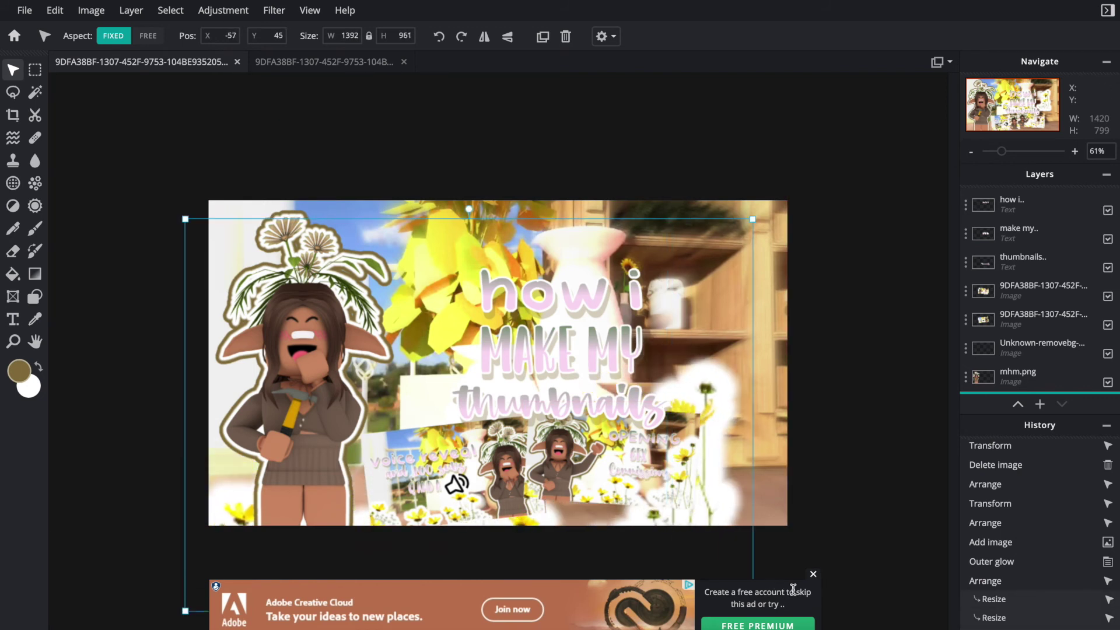
pyautogui.moveTo(716, 546); pyautogui.dragTo(714, 497)
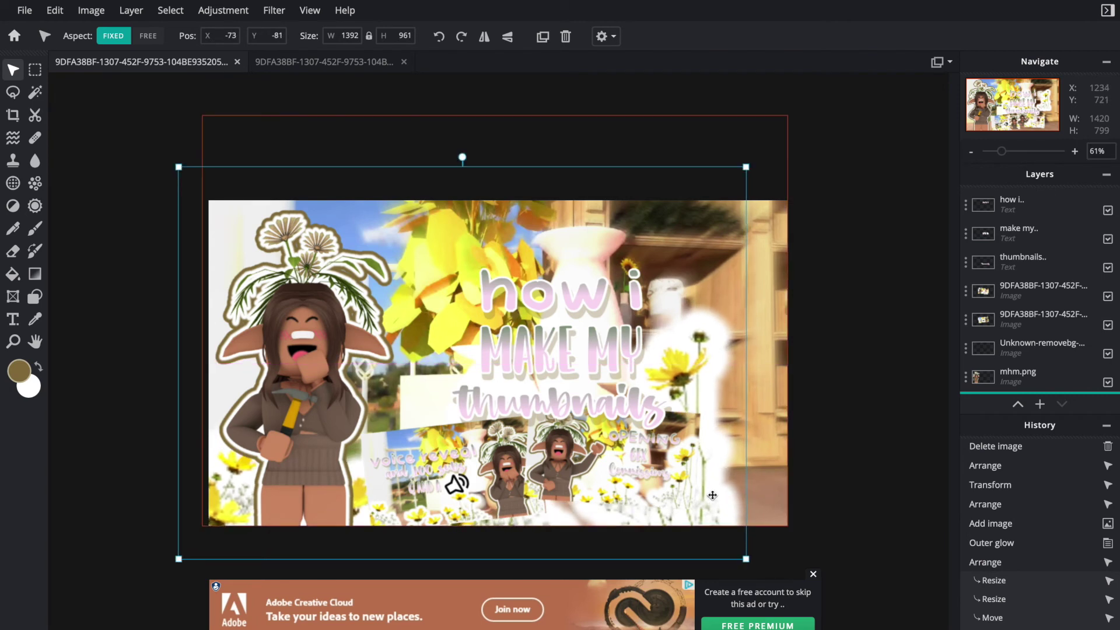
pyautogui.moveTo(746, 168); pyautogui.dragTo(827, 158)
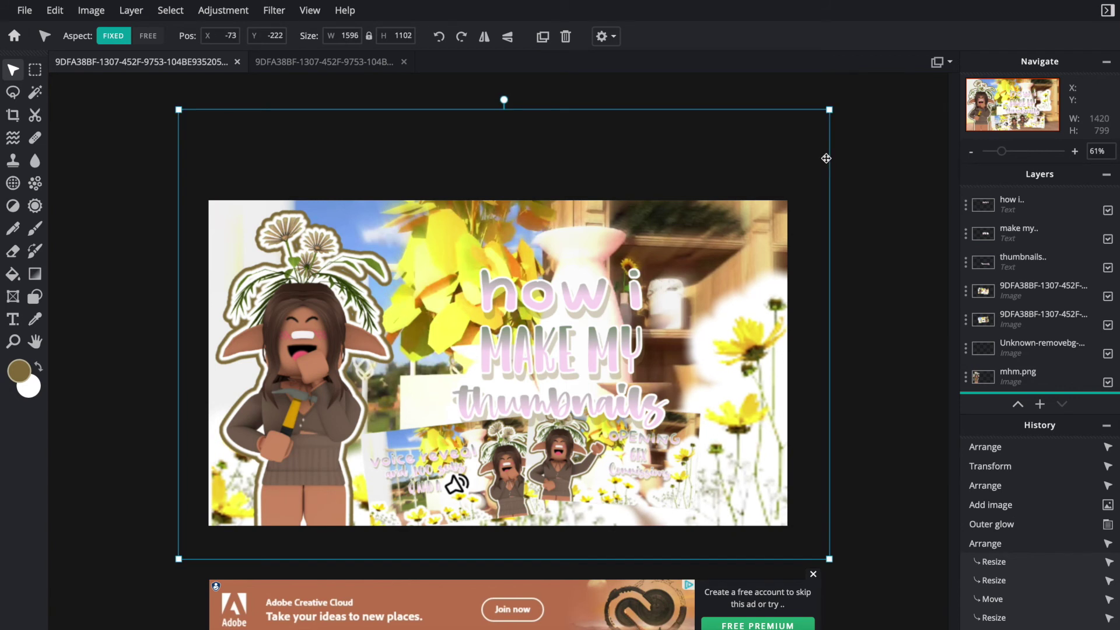
pyautogui.moveTo(797, 538); pyautogui.dragTo(794, 541)
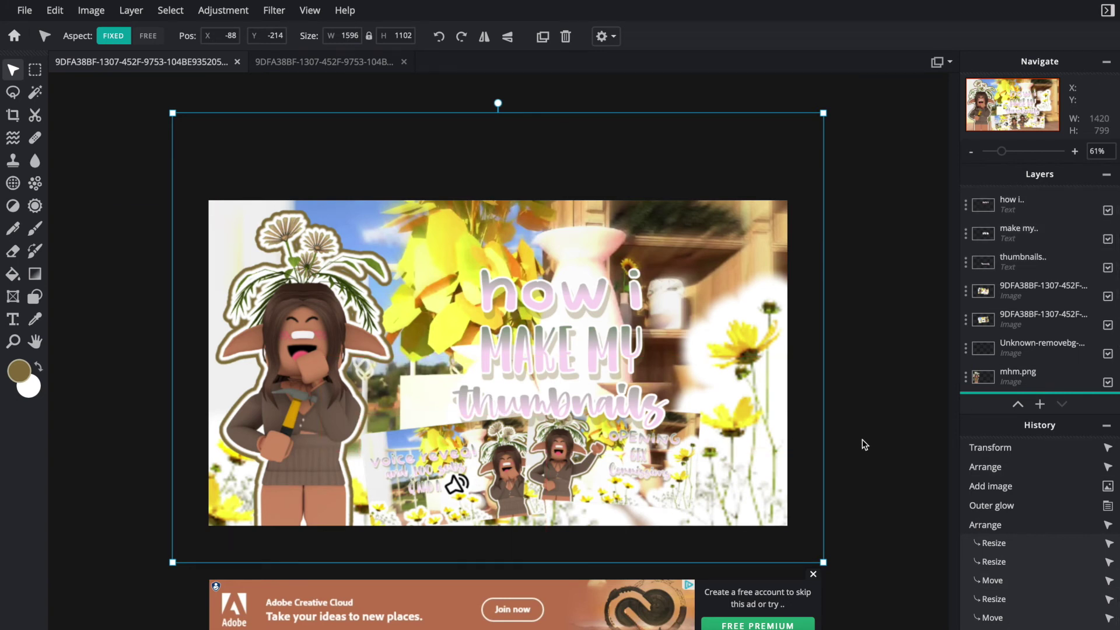
# Step: Try the mhm.png character layer behind the flower layer, and move it back in front of the flowers
pyautogui.scroll(-2, 994, 290)
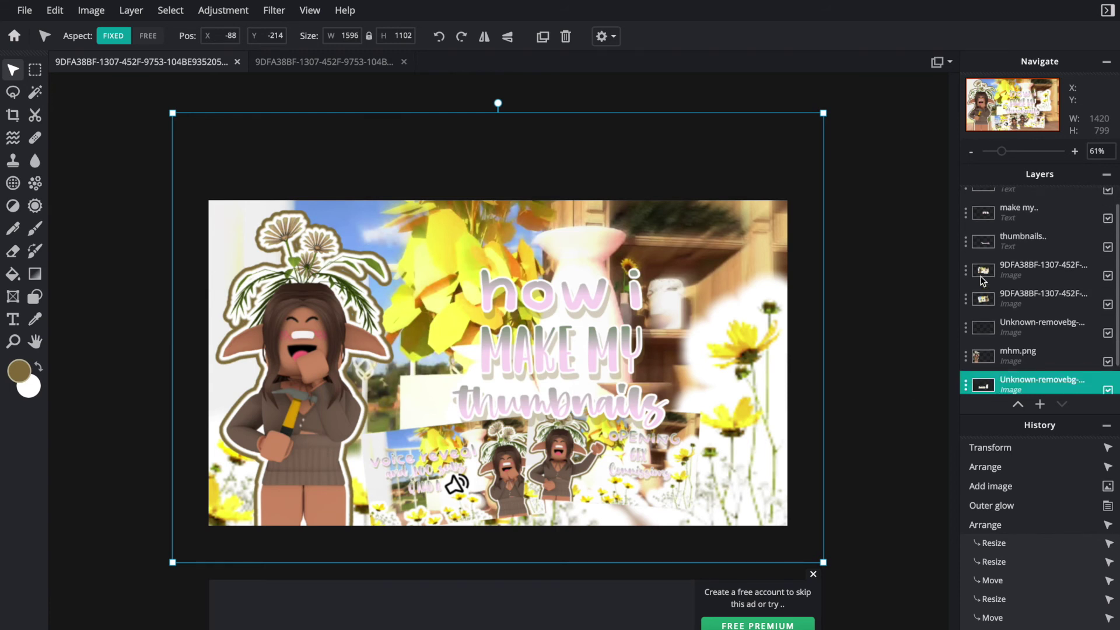
pyautogui.moveTo(1013, 327); pyautogui.dragTo(1008, 354)
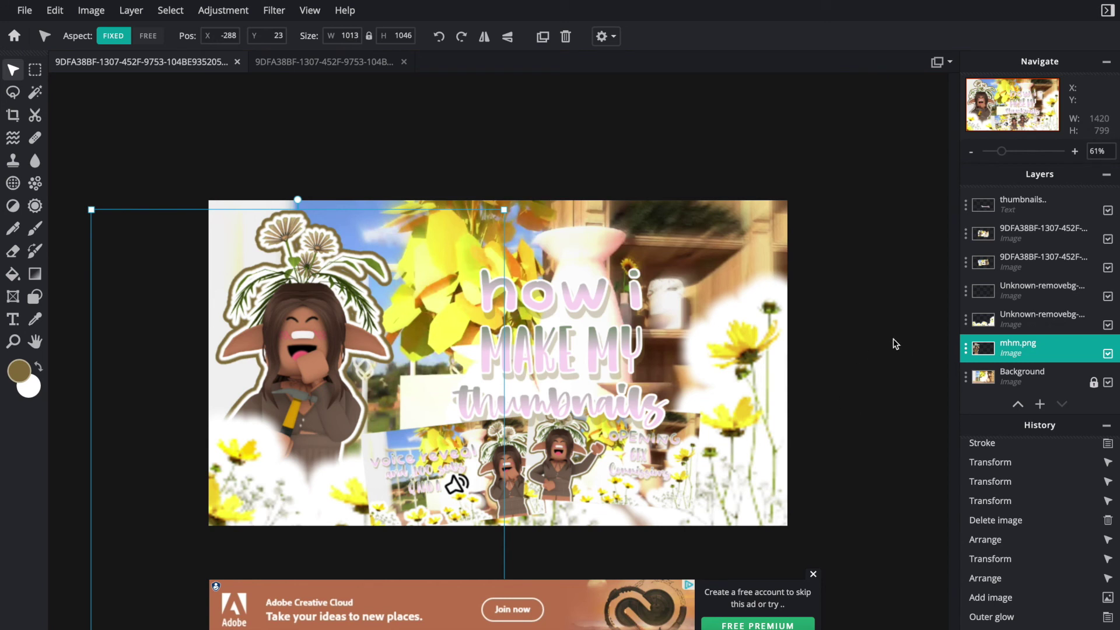
pyautogui.moveTo(1002, 345); pyautogui.dragTo(1005, 314)
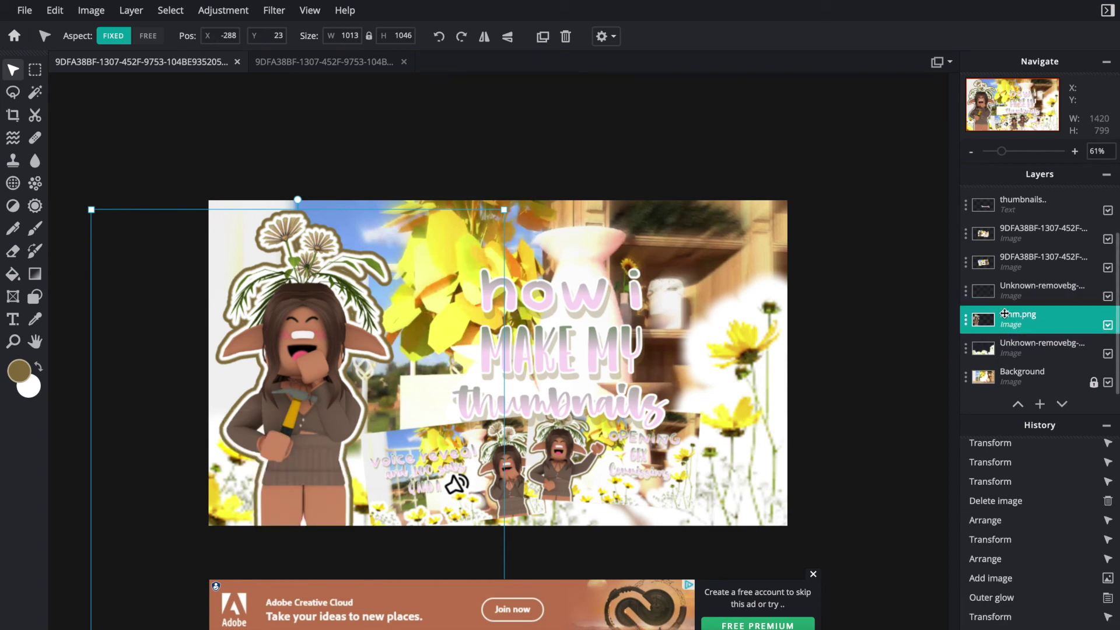
pyautogui.click(849, 368)
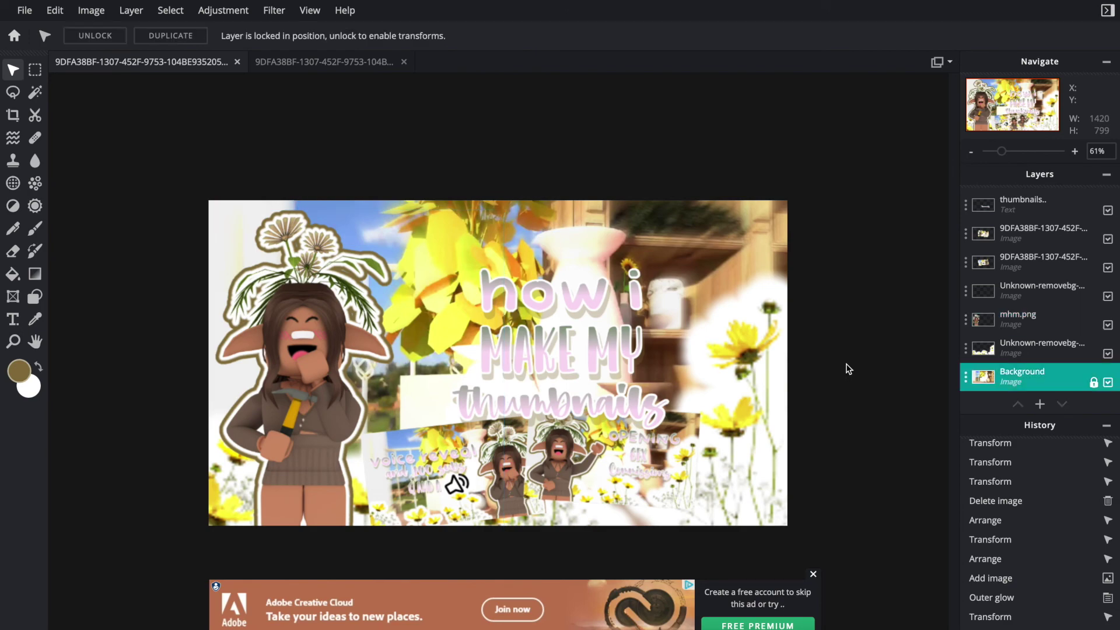
# Step: Examine the thumbnail's title text, character and flowers both up close and as a whole composition
pyautogui.scroll(-5, 849, 368)
pyautogui.scroll(6, 849, 369)
pyautogui.scroll(-6, 849, 369)
pyautogui.scroll(4, 849, 369)
pyautogui.scroll(4, 849, 369)
pyautogui.scroll(-5, 849, 369)
pyautogui.scroll(3, 849, 369)
pyautogui.scroll(-3, 849, 369)
pyautogui.scroll(5, 849, 369)
pyautogui.scroll(-3, 849, 369)
pyautogui.scroll(4, 849, 369)
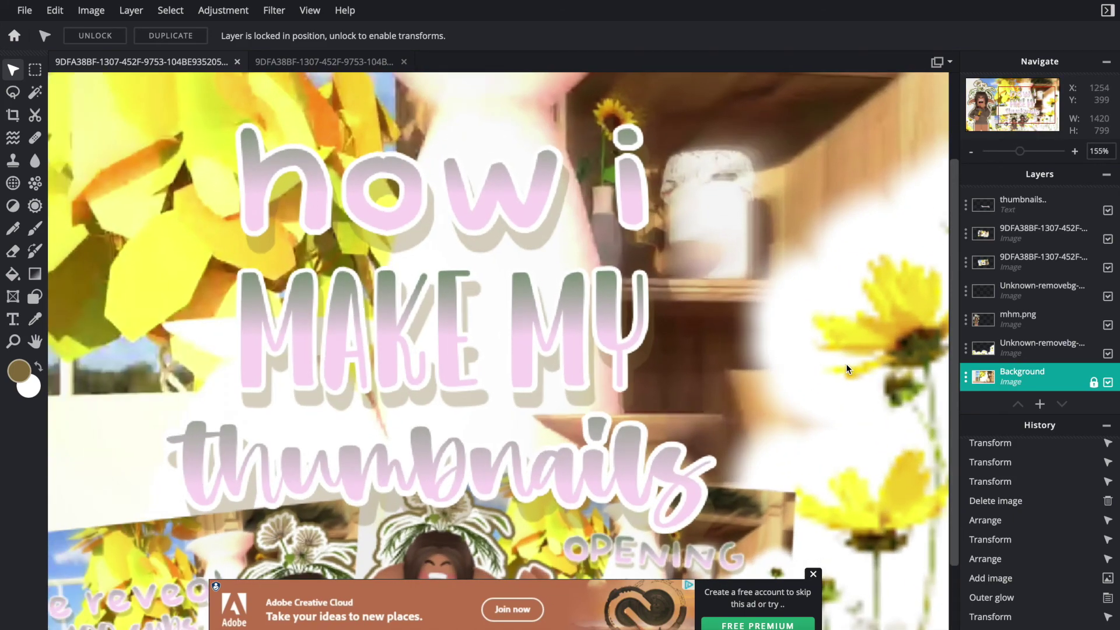
pyautogui.scroll(-4, 849, 368)
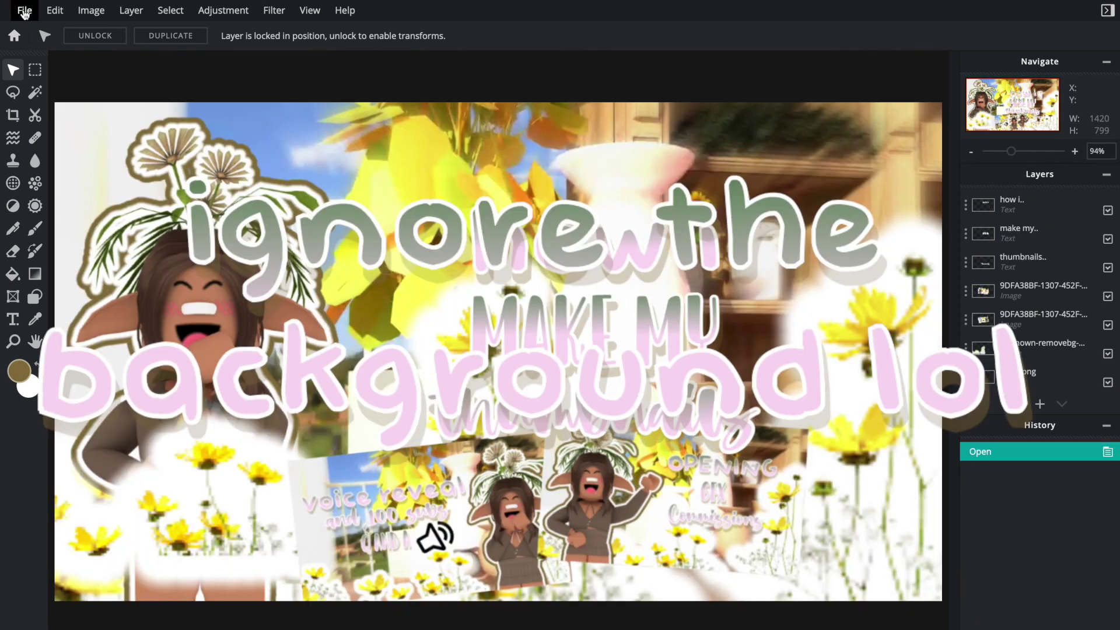
# Step: Save the thumbnail as a JPG at 100% quality and download it at 1420 × 799 px
pyautogui.click(25, 10)
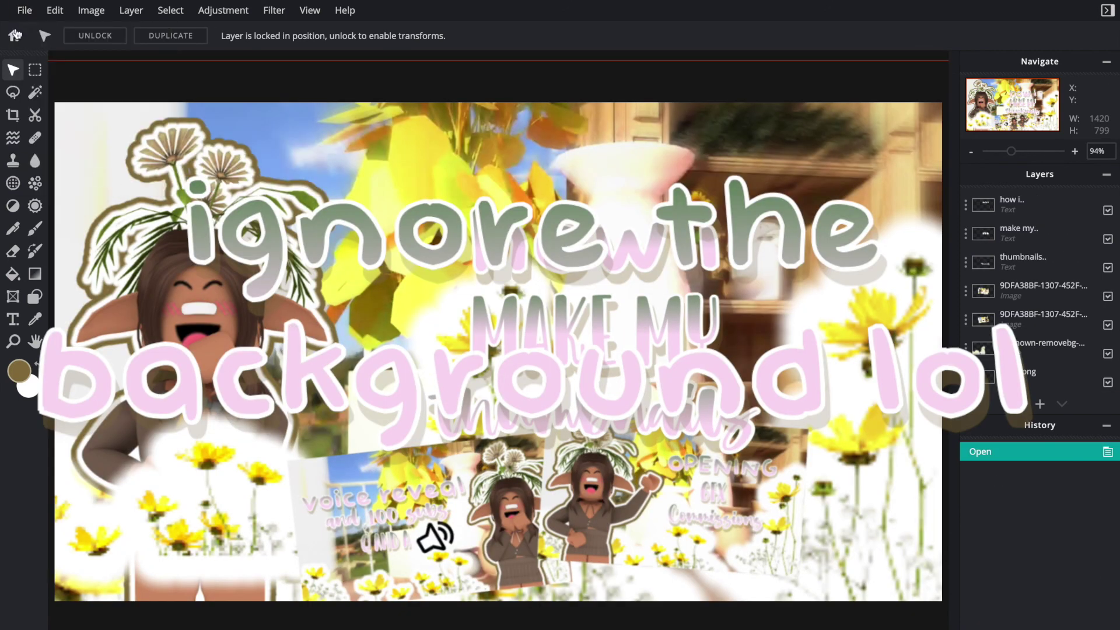
pyautogui.moveTo(27, 15)
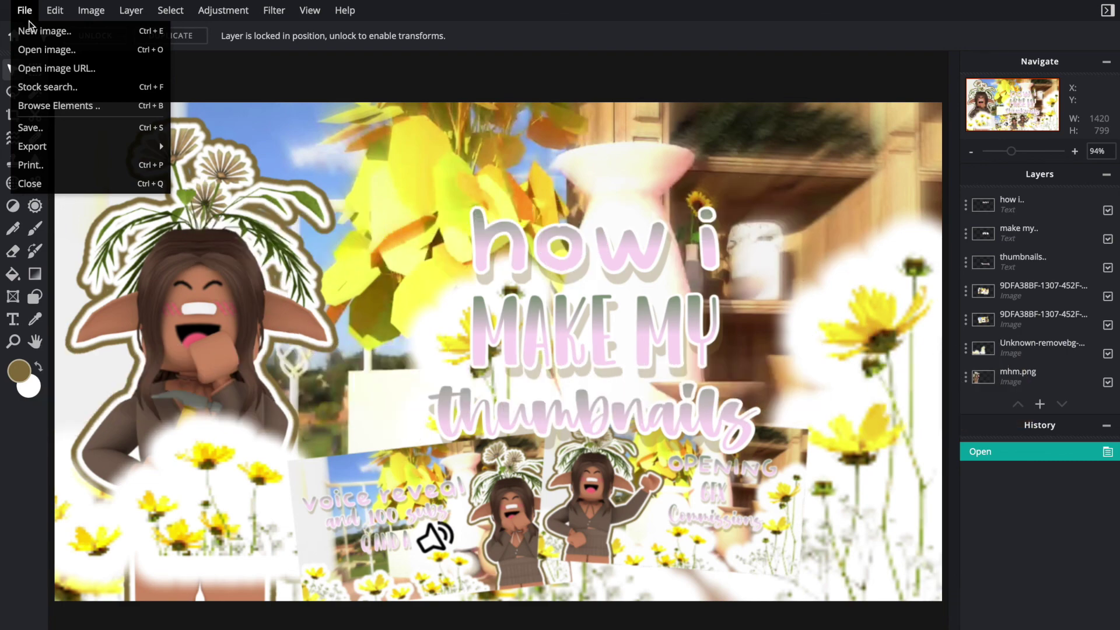
pyautogui.click(64, 132)
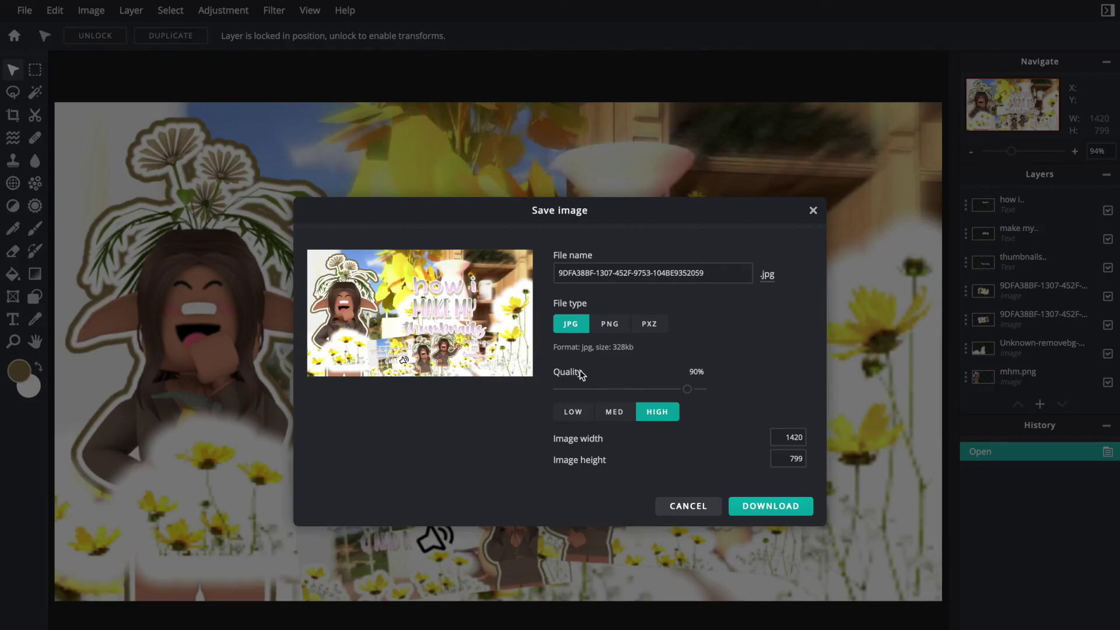
pyautogui.moveTo(688, 389); pyautogui.dragTo(705, 389)
pyautogui.click(766, 508)
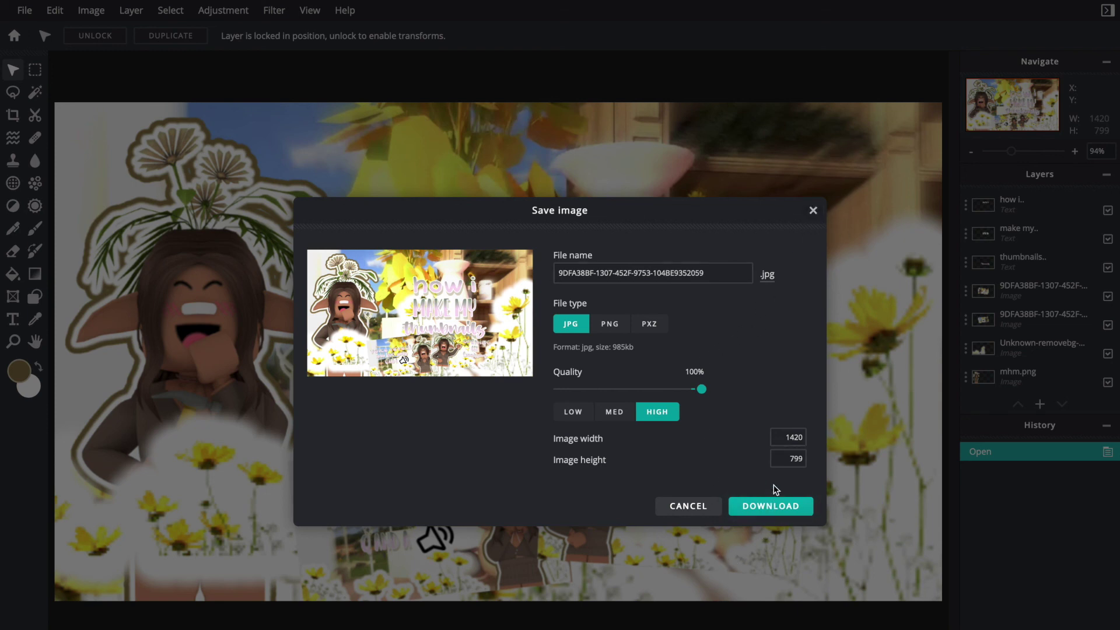